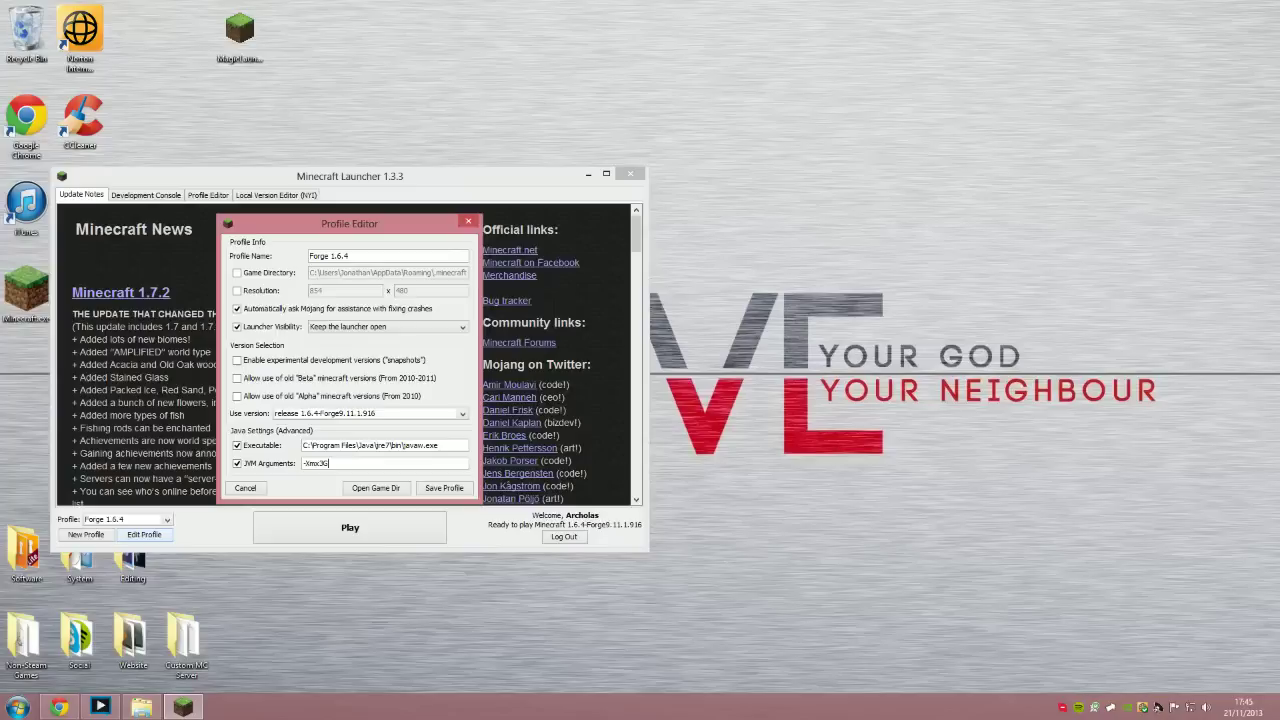
# Step: Examine the JVM arguments of the Forge 1.6.4 profile and close the profile editor and launcher without saving
pyautogui.moveTo(330, 463)
pyautogui.mouseDown()
pyautogui.moveTo(273, 466)
pyautogui.moveTo(330, 463)
pyautogui.mouseUp()
pyautogui.moveTo(330, 463)
pyautogui.mouseDown()
pyautogui.moveTo(302, 463)
pyautogui.moveTo(330, 463)
pyautogui.mouseUp()
pyautogui.moveTo(330, 463); pyautogui.dragTo(302, 463)
pyautogui.click(468, 221)
pyautogui.click(630, 175)
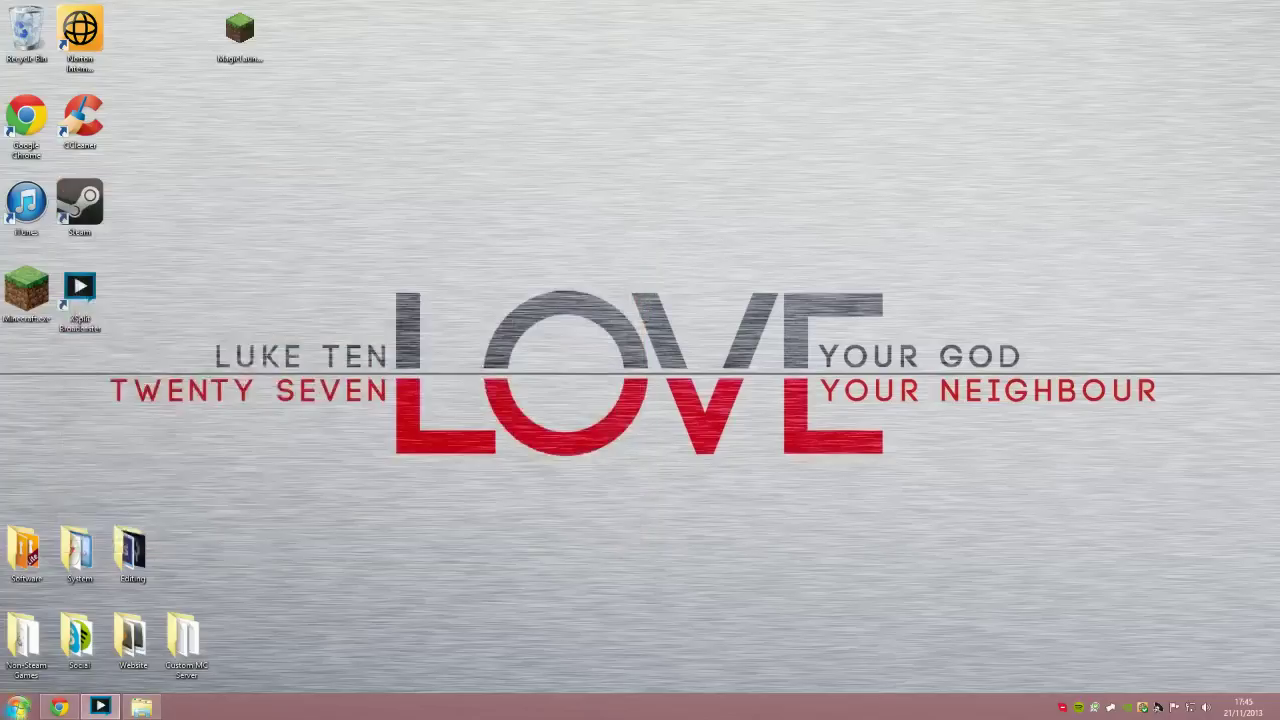
# Step: Open the Java Runtime Environment settings through the Java entry in Control Panel
pyautogui.click(17, 707)
pyautogui.click(198, 574)
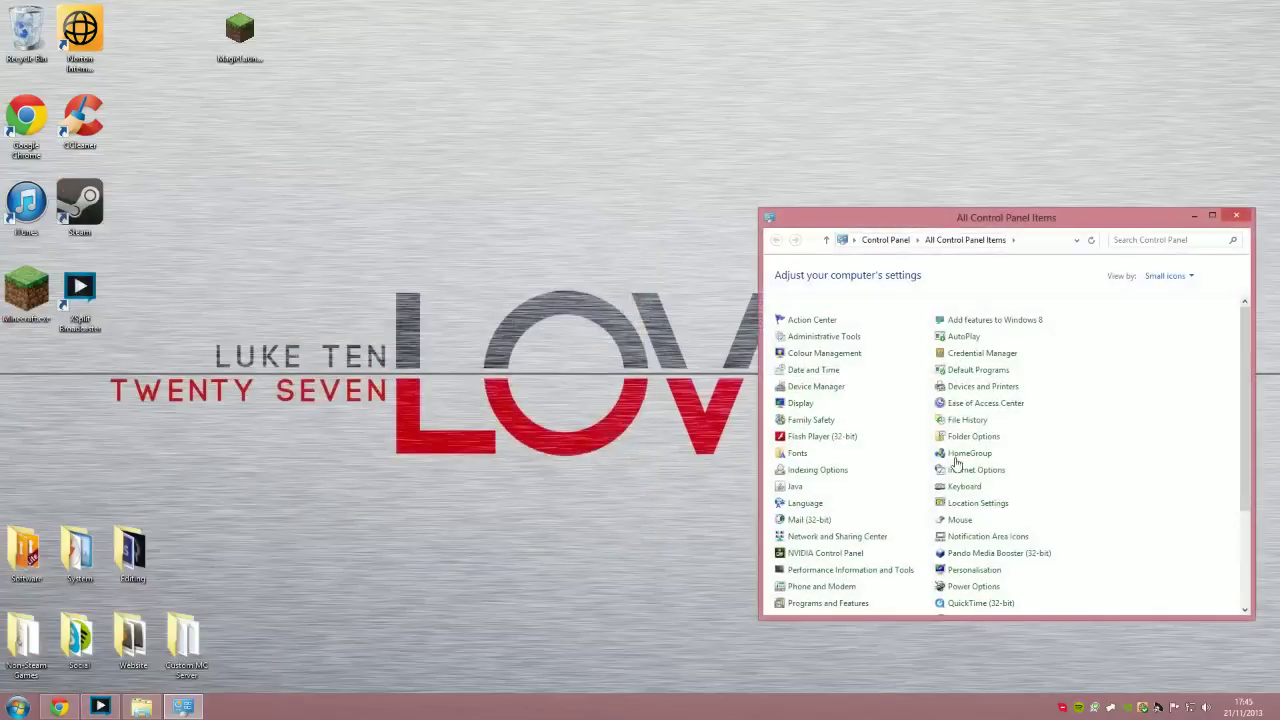
pyautogui.scroll(-1, 820, 525)
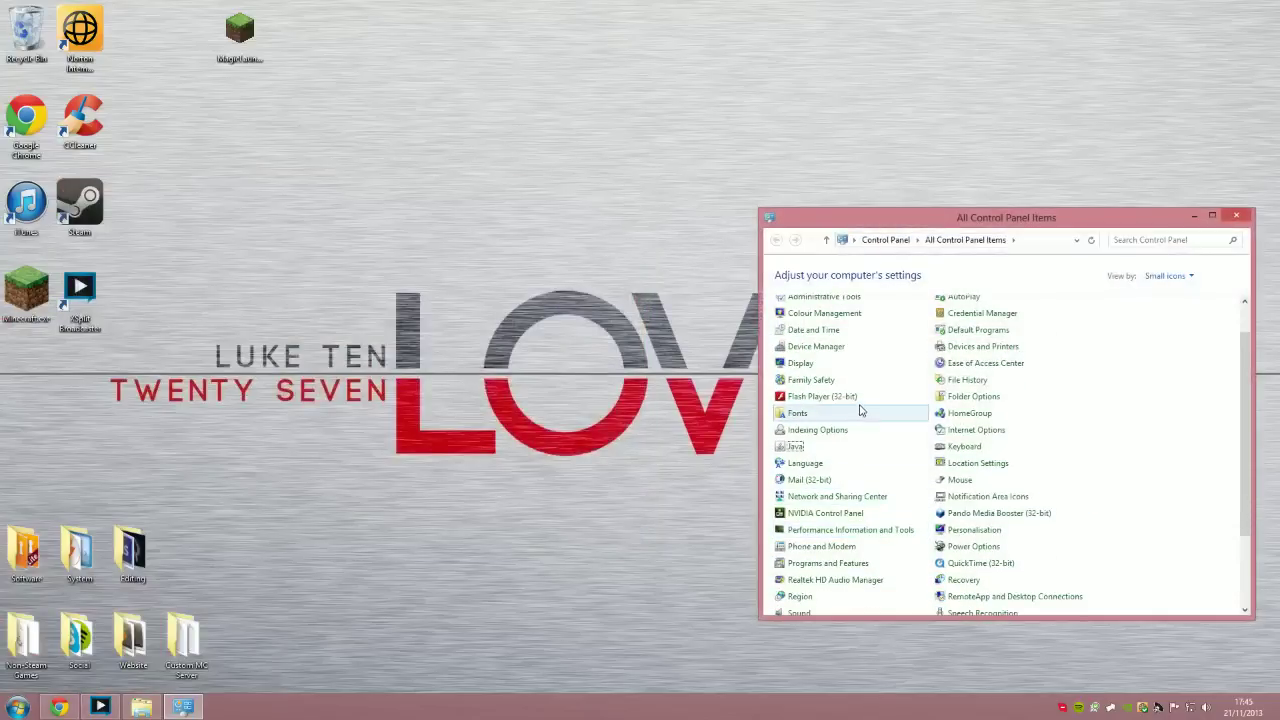
pyautogui.click(795, 447)
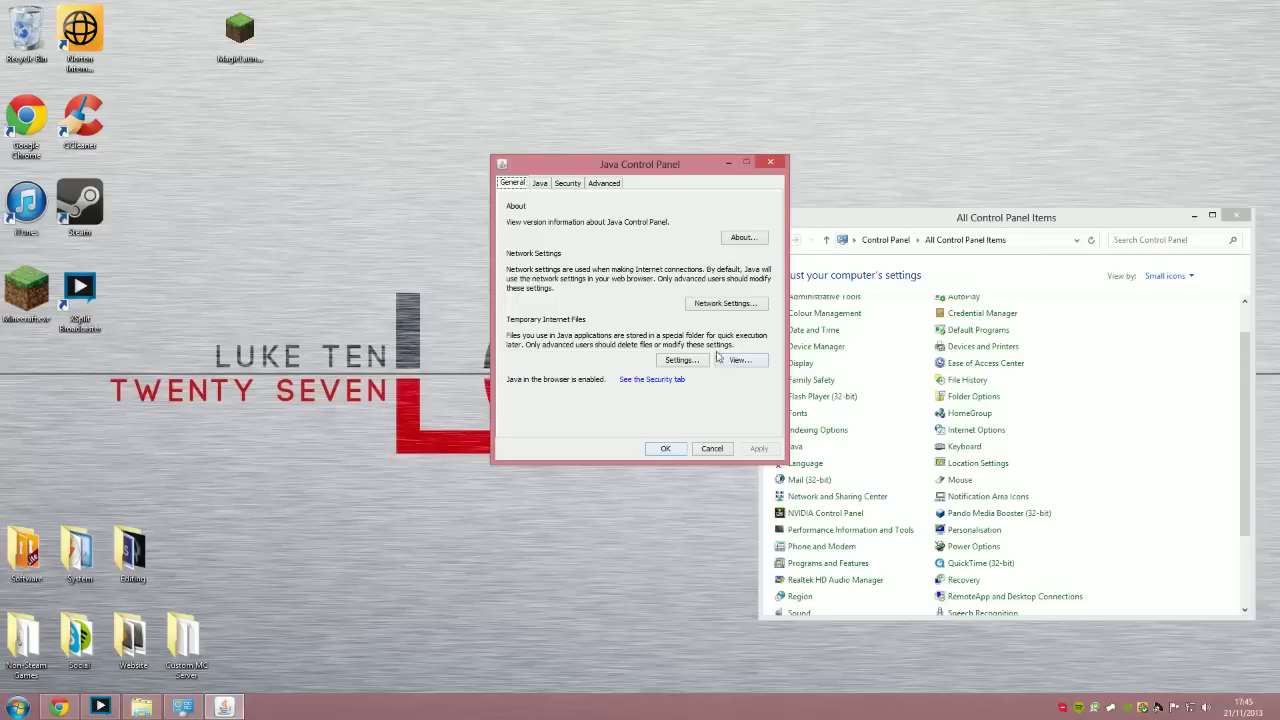
pyautogui.click(540, 183)
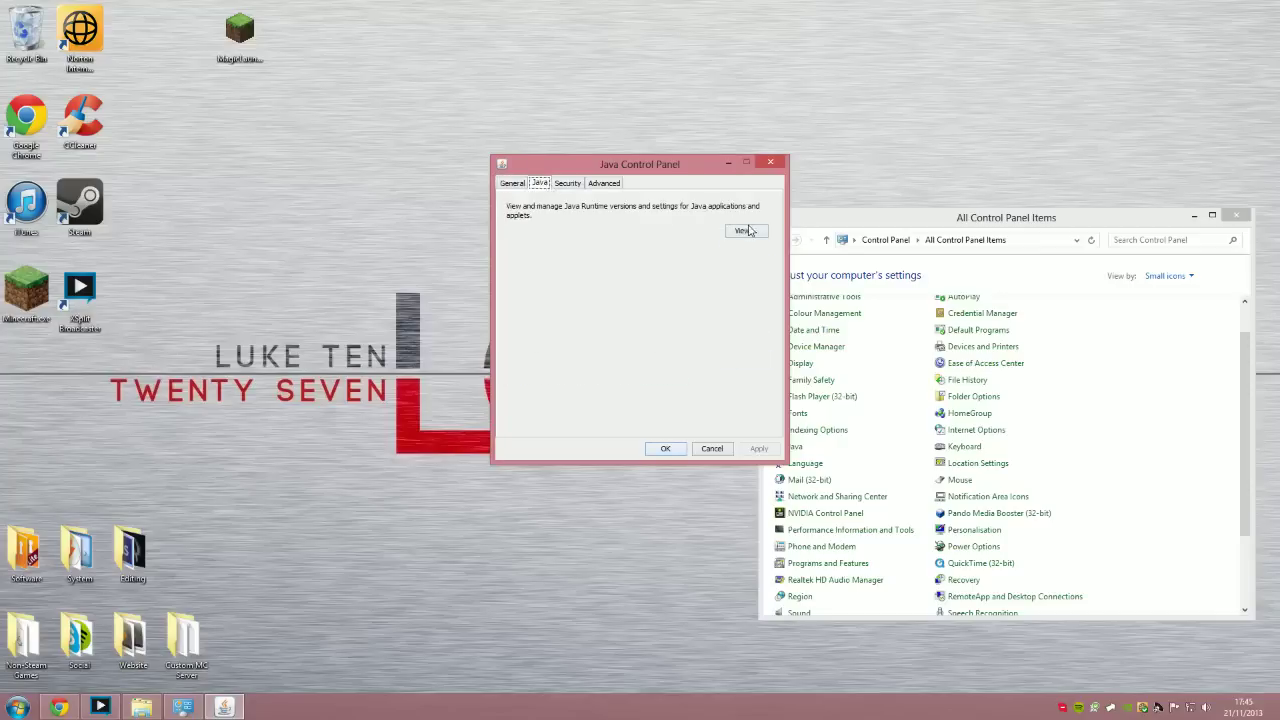
pyautogui.click(744, 231)
# Step: Inspect the runtime parameters of the Java 1.7 entry and close the Java and Control Panel windows without changes
pyautogui.moveTo(642, 226); pyautogui.dragTo(617, 253)
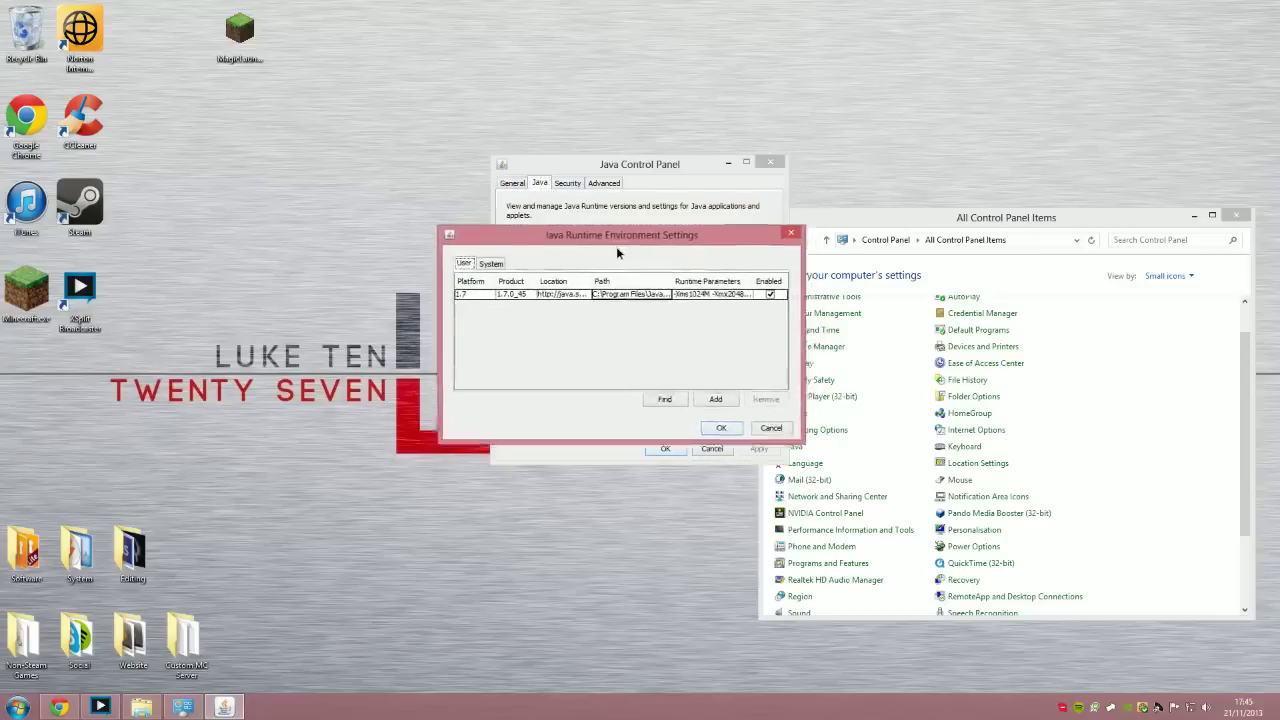
pyautogui.click(686, 307)
pyautogui.doubleClick(698, 305)
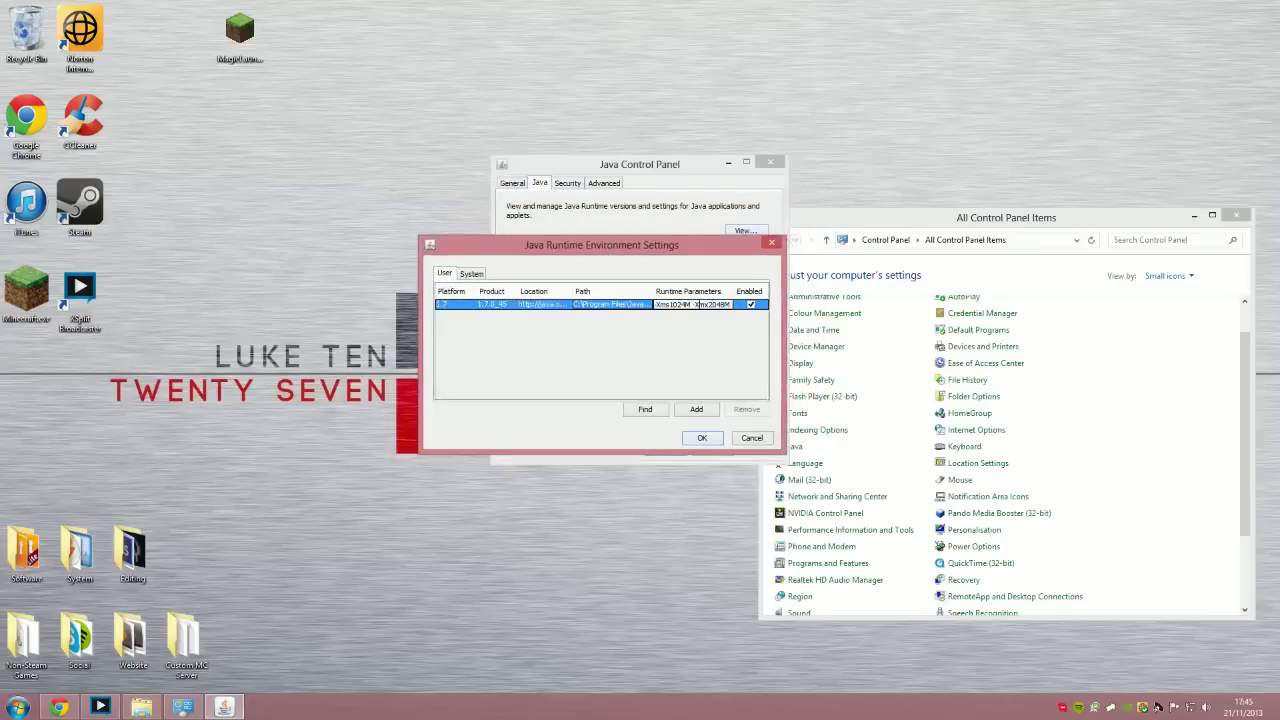
pyautogui.hotkey('ctrl', 'a')
pyautogui.click(771, 245)
pyautogui.click(770, 163)
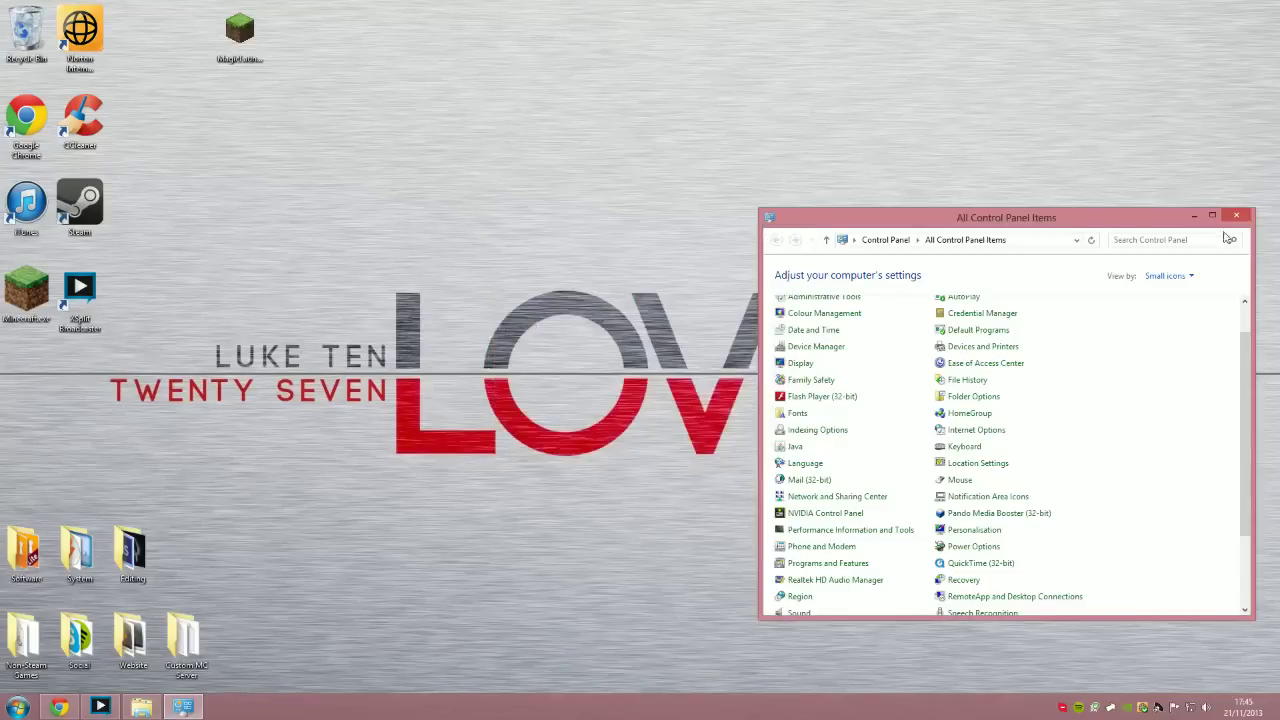
pyautogui.click(1236, 216)
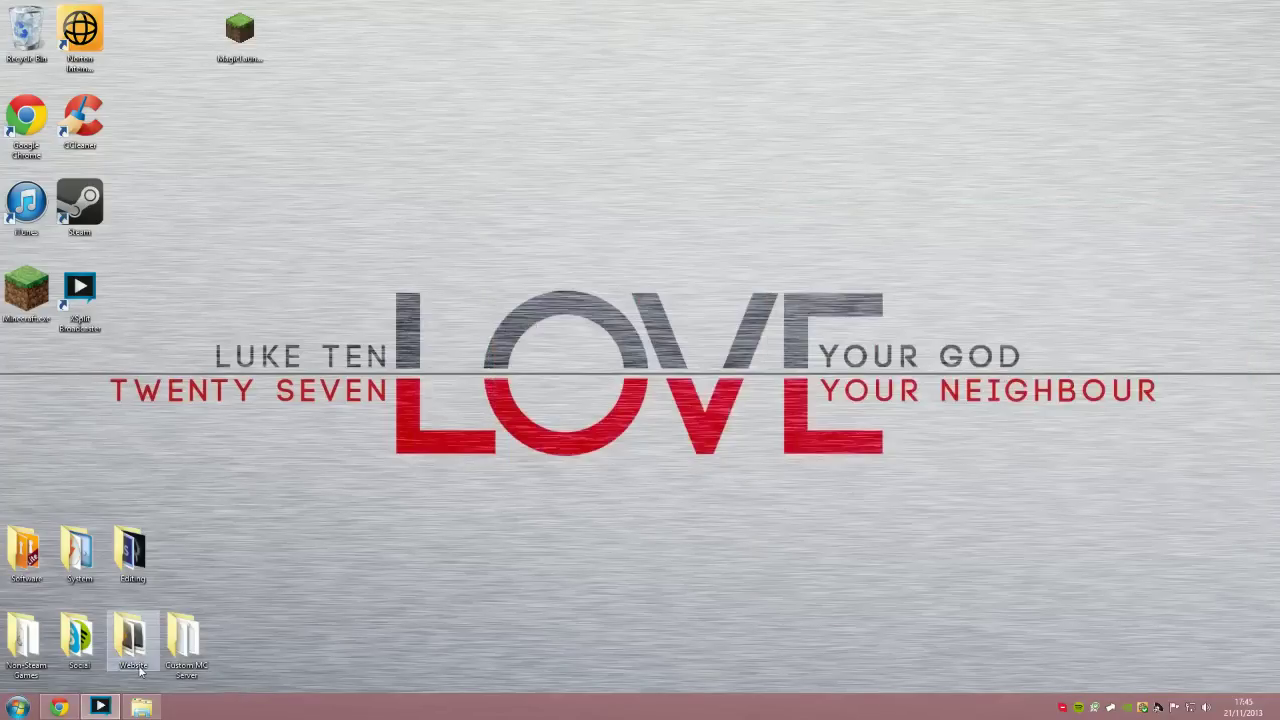
# Step: Open the environment variables from the computer's advanced system settings
pyautogui.click(18, 707)
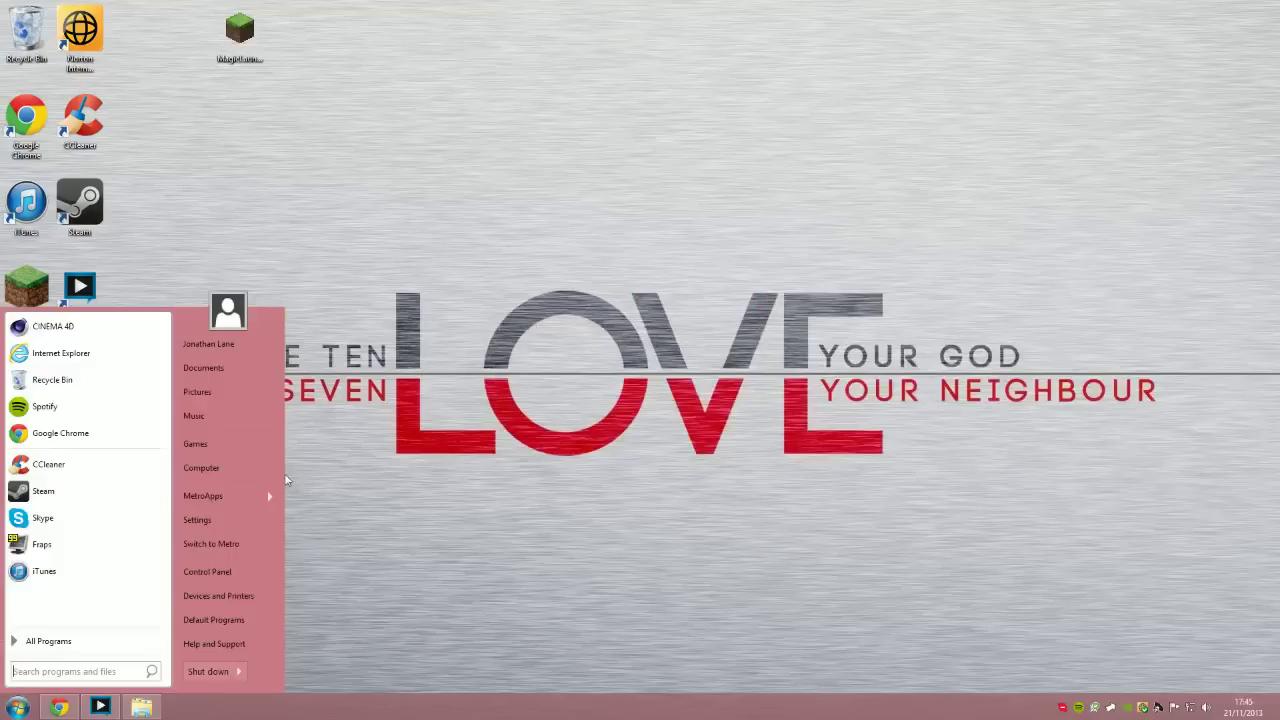
pyautogui.rightClick(220, 467)
pyautogui.click(260, 601)
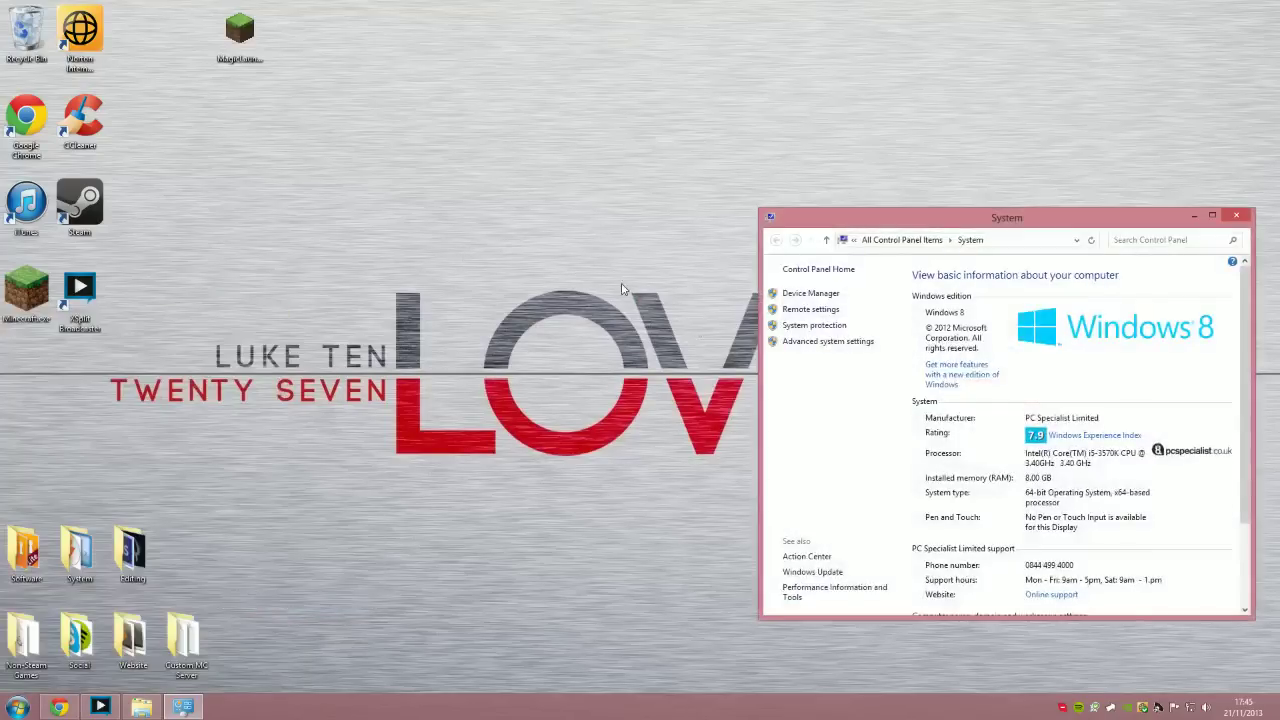
pyautogui.click(836, 343)
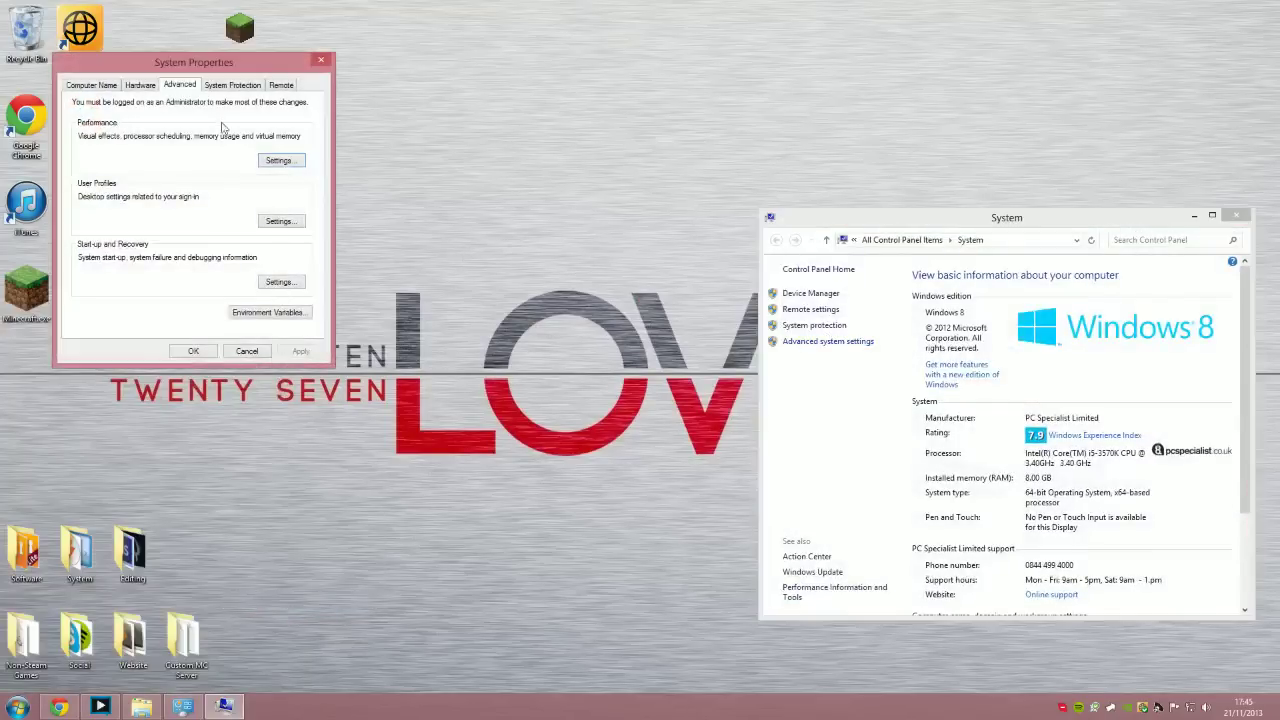
pyautogui.click(272, 312)
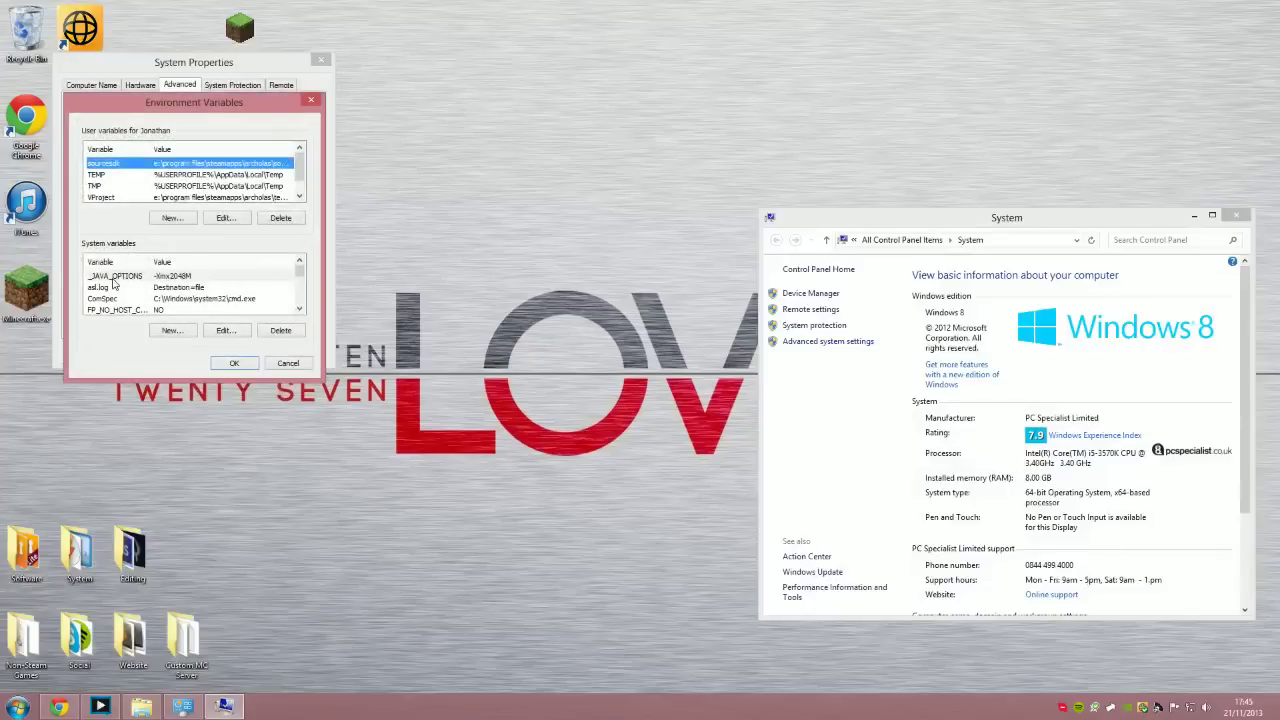
# Step: Review the value of the _JAVA_OPTIONS system variable and confirm the variable and system dialogs without changing it
pyautogui.click(114, 278)
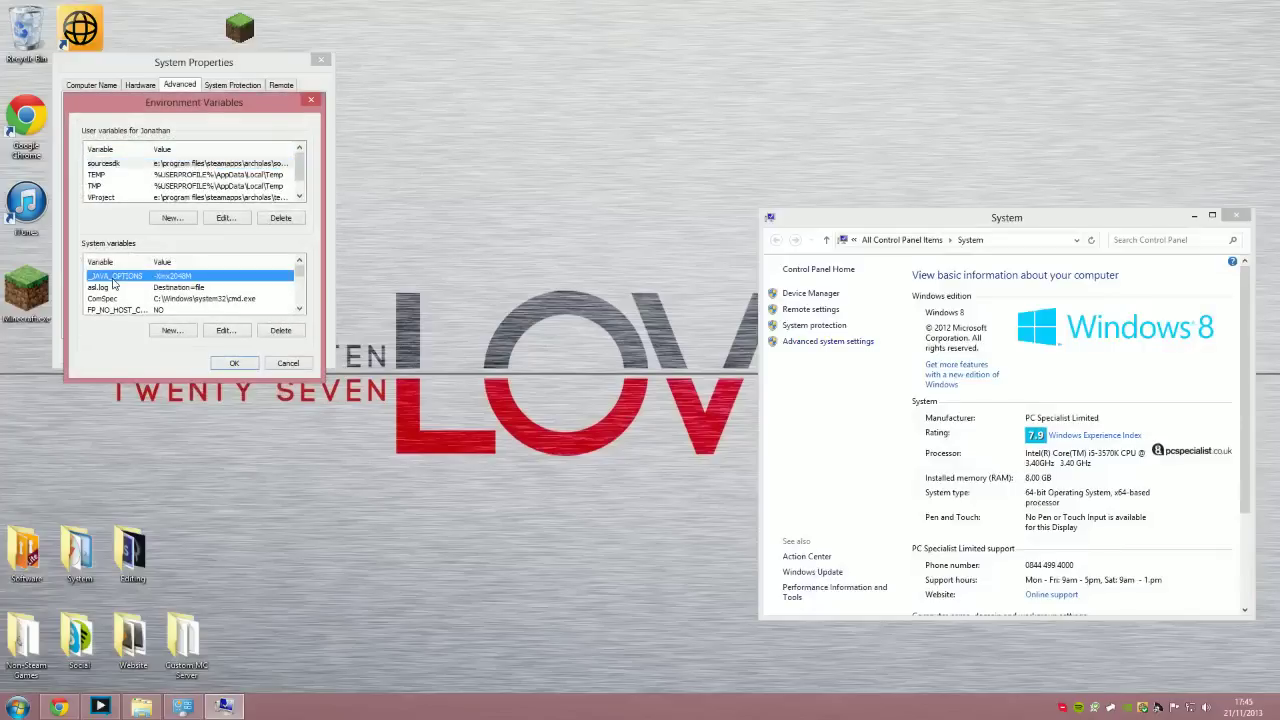
pyautogui.doubleClick(182, 277)
pyautogui.moveTo(204, 189)
pyautogui.mouseDown()
pyautogui.moveTo(162, 189)
pyautogui.moveTo(204, 189)
pyautogui.moveTo(179, 189)
pyautogui.mouseUp()
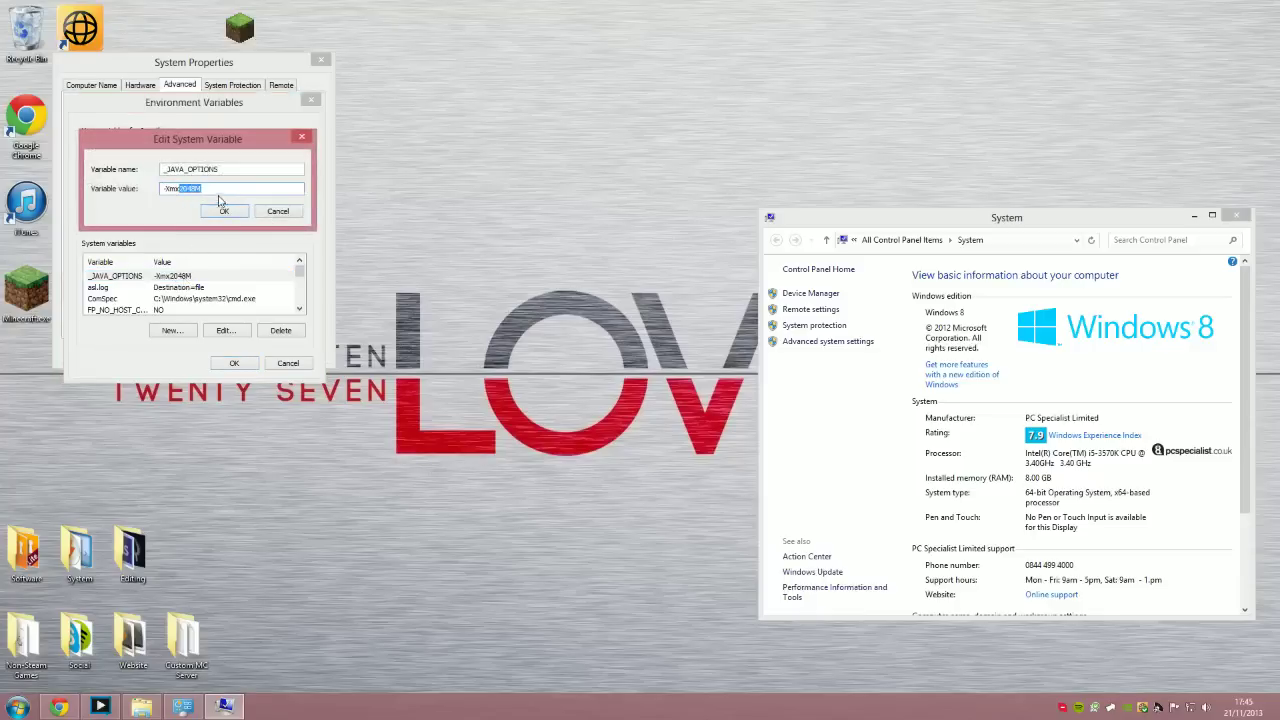
pyautogui.click(179, 188)
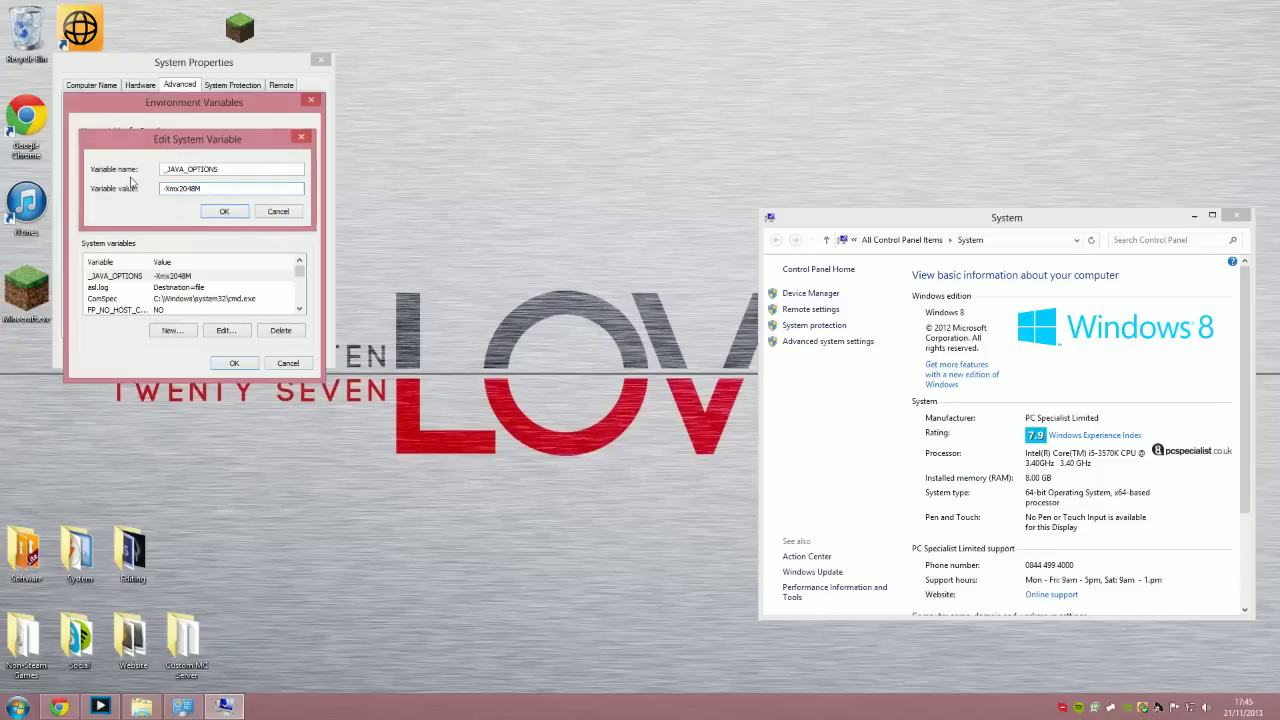
pyautogui.press('Return')
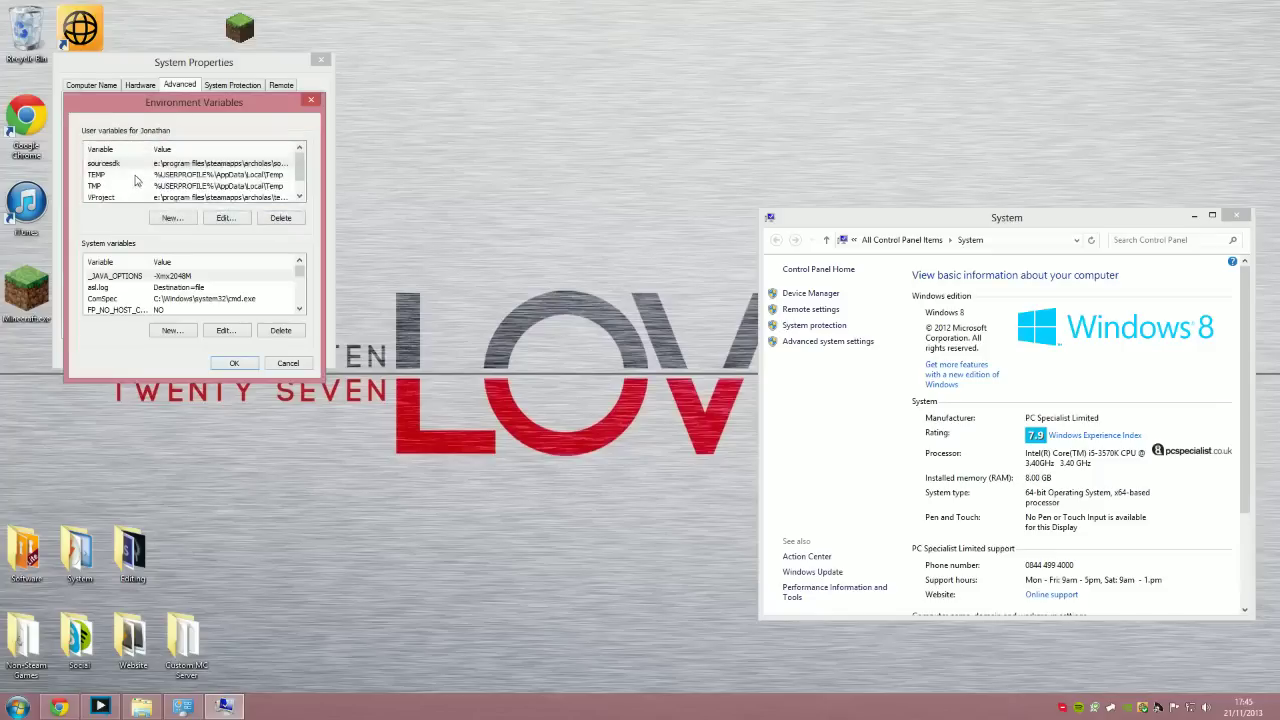
pyautogui.click(233, 365)
pyautogui.click(225, 347)
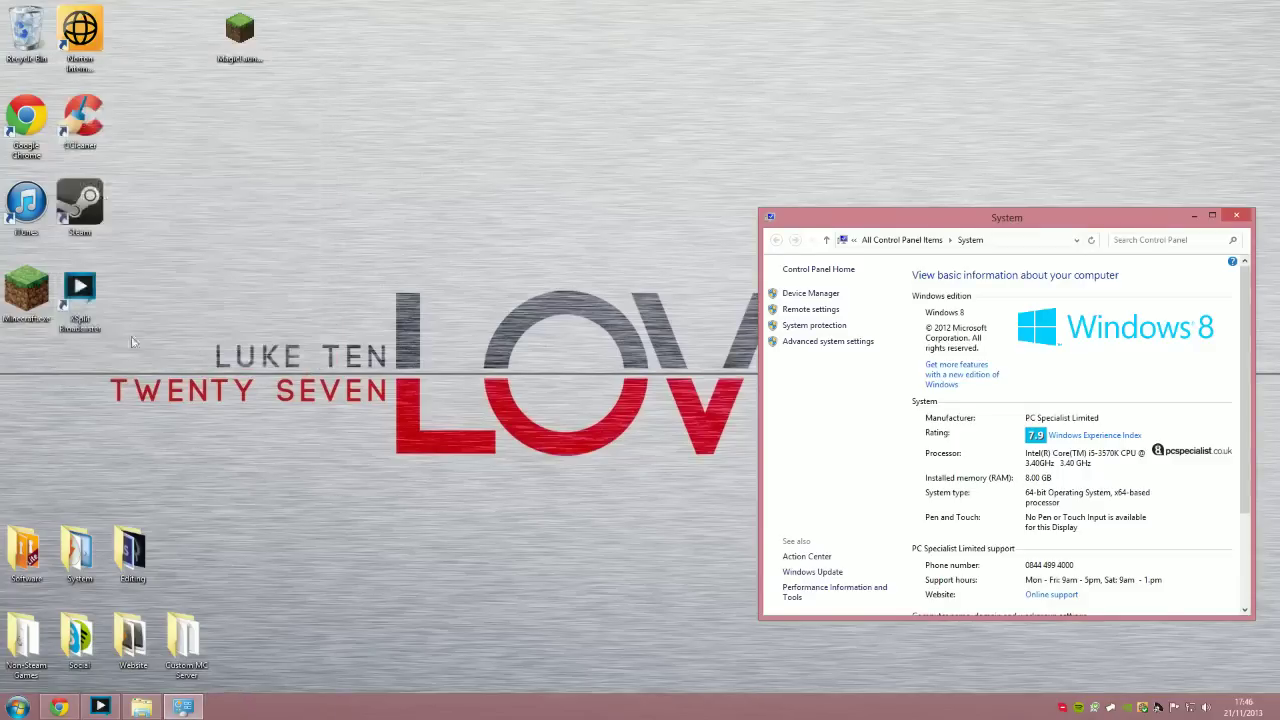
# Step: Open the Minecraft launcher, close the System window and start the game with the Forge profile
pyautogui.doubleClick(37, 302)
pyautogui.click(1236, 215)
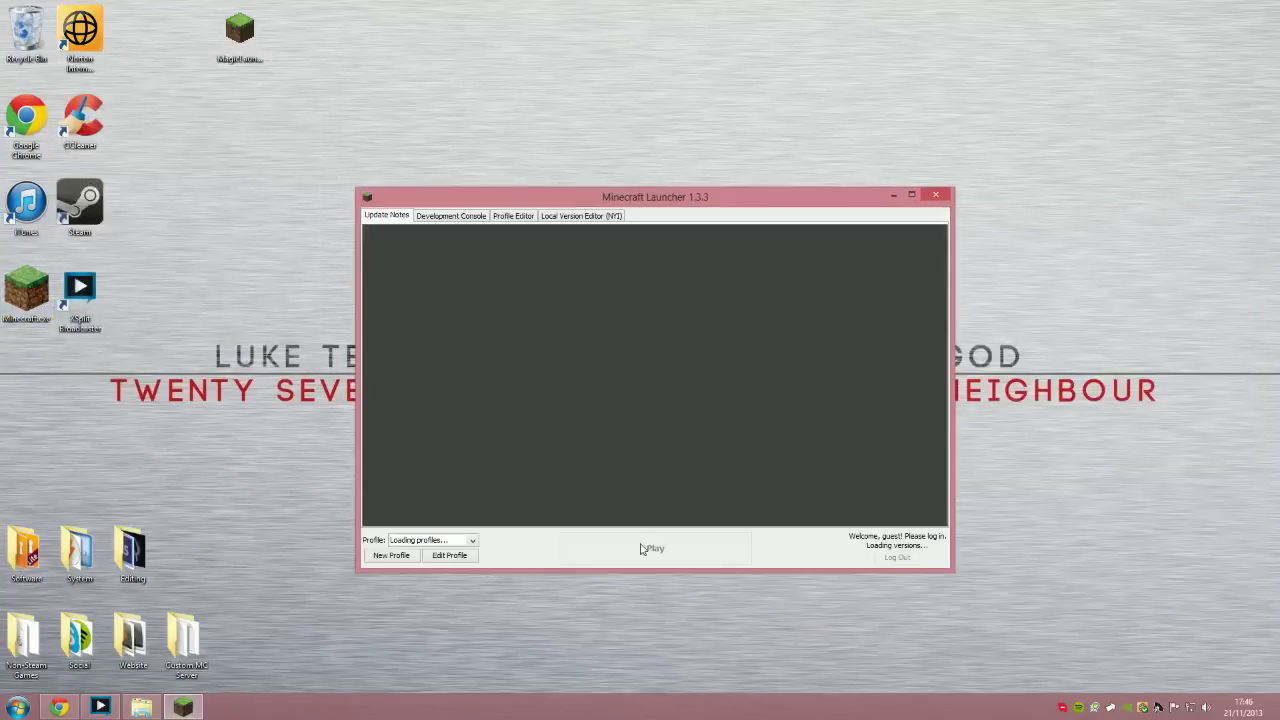
pyautogui.click(580, 550)
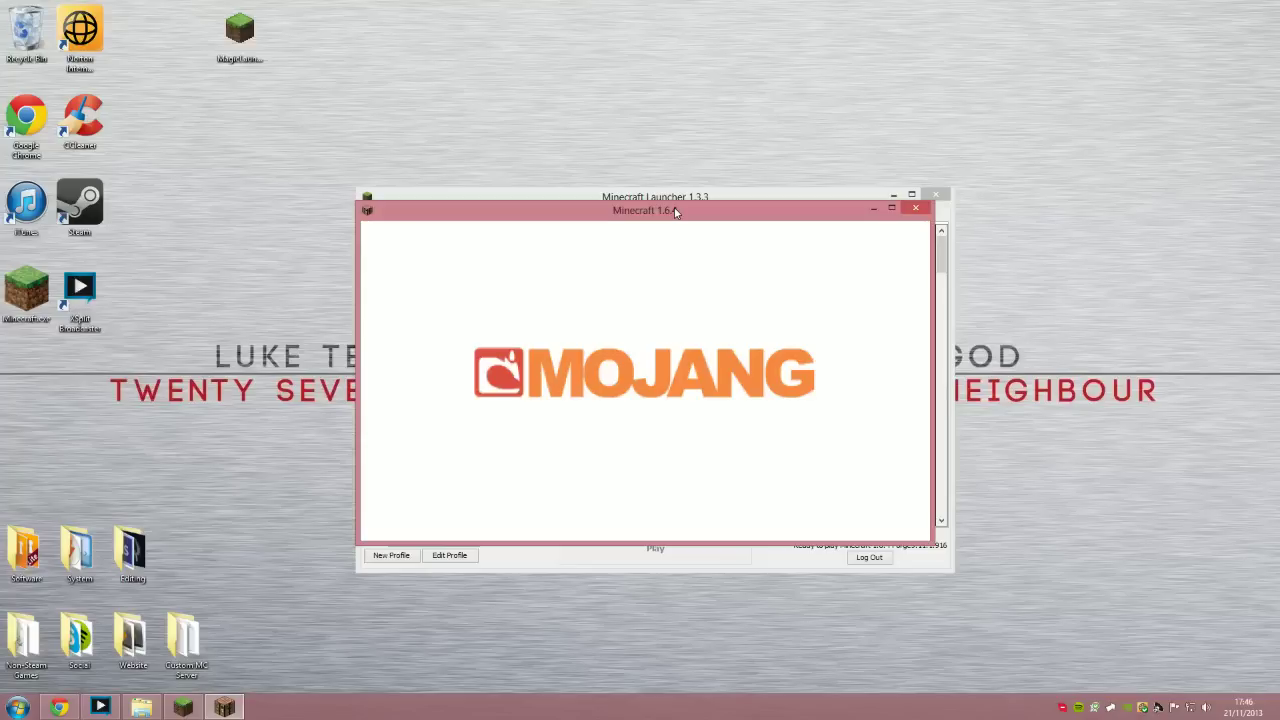
# Step: Maximize the game window and create a new singleplayer world in Creative mode with the default name
pyautogui.click(890, 210)
pyautogui.click(620, 262)
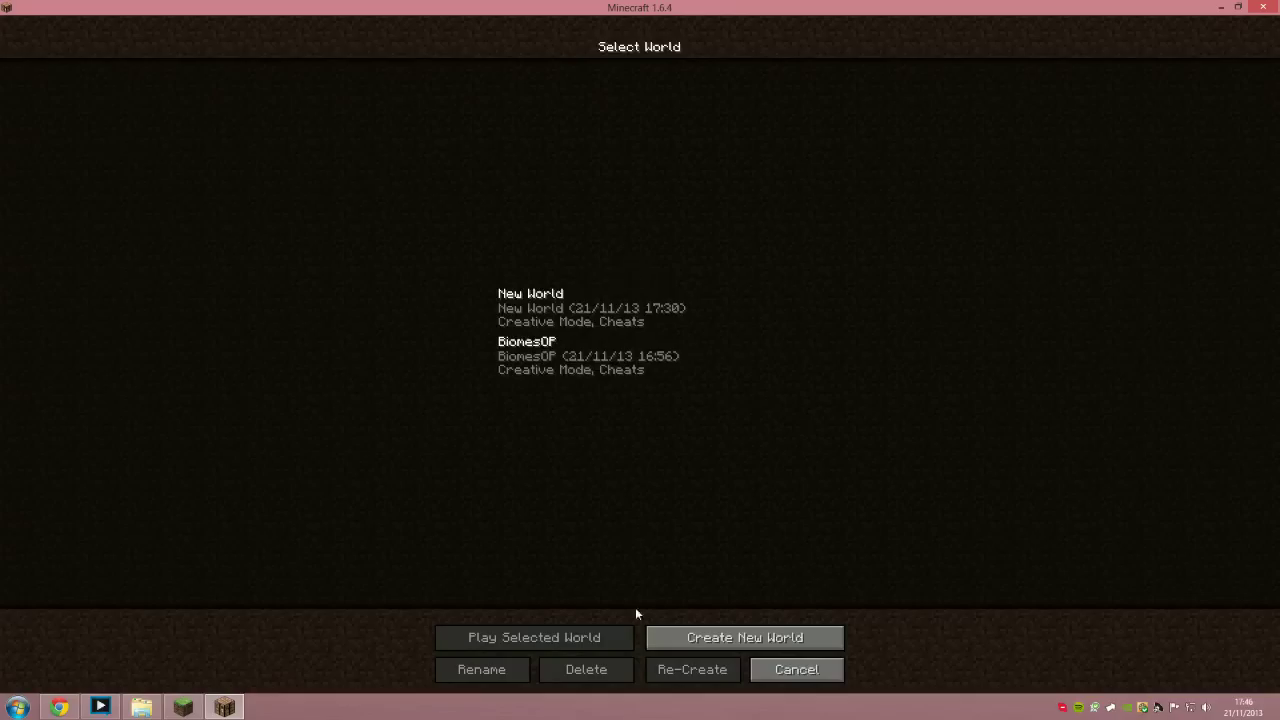
pyautogui.click(670, 634)
pyautogui.click(620, 180)
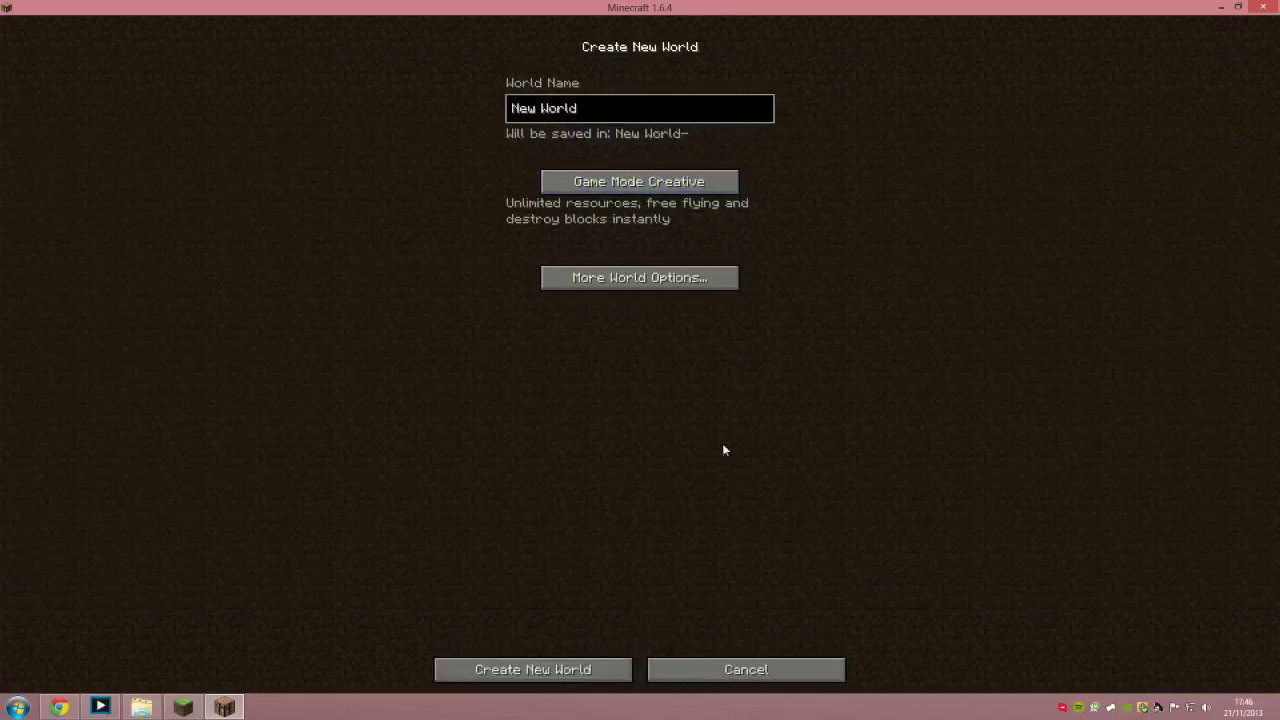
pyautogui.click(626, 678)
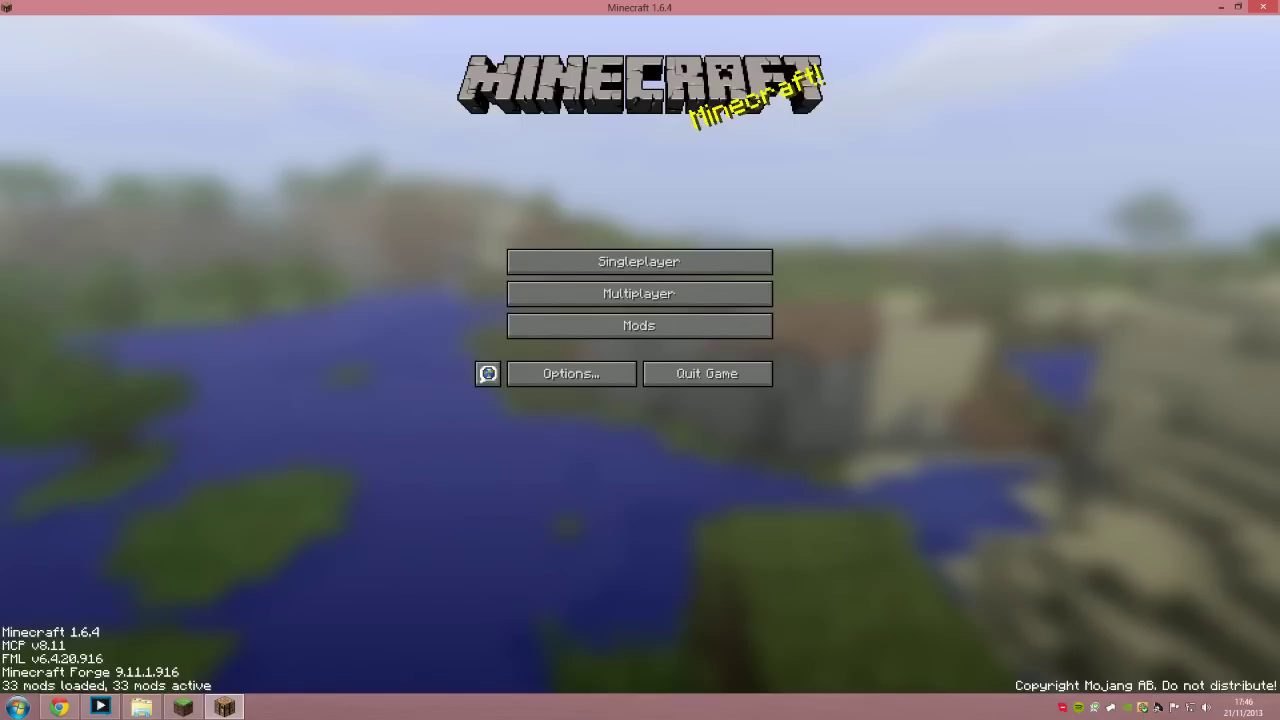
# Step: Show the debug overlay in the new world and fly over the forest to check memory usage and frame rate
pyautogui.press('F3')
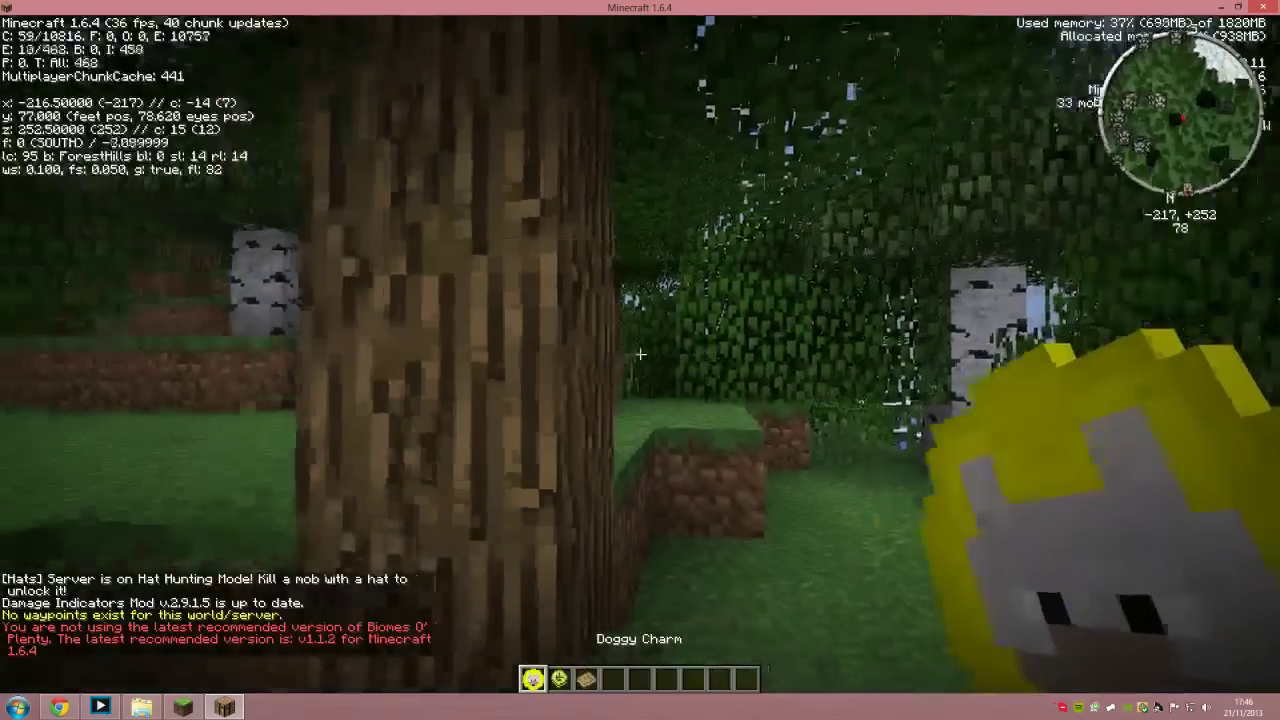
pyautogui.press('w')
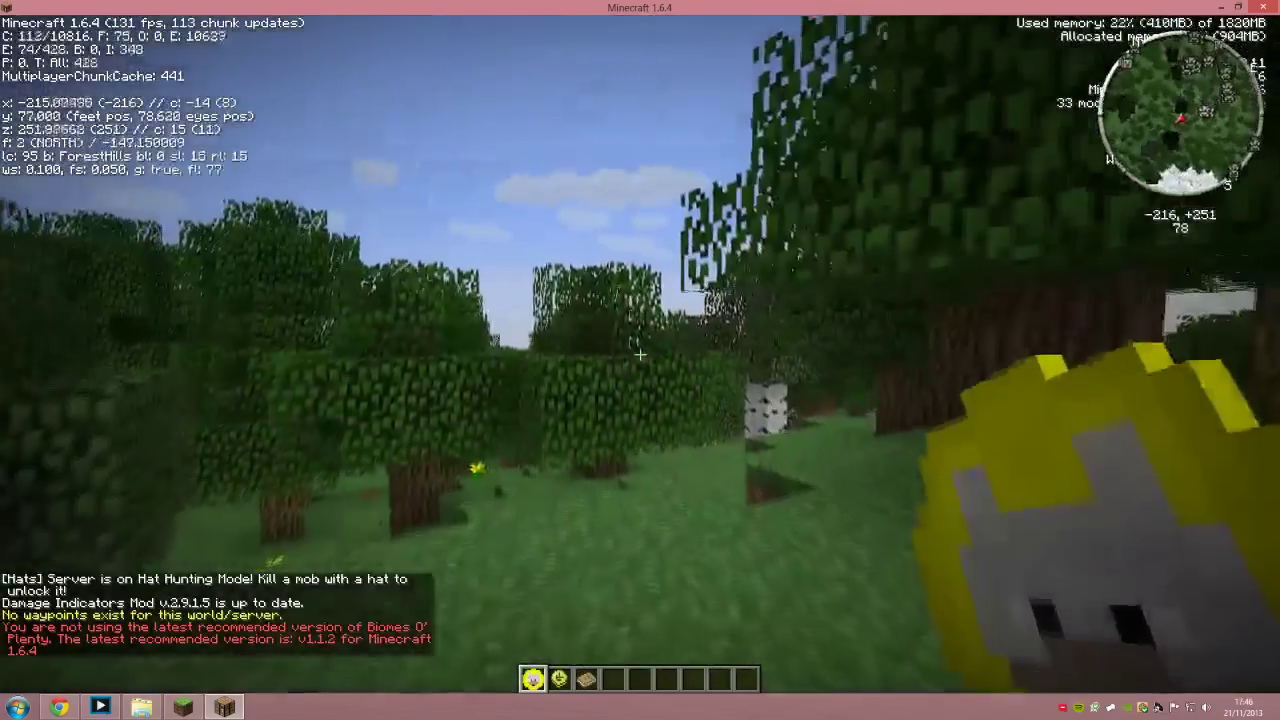
pyautogui.press('w')
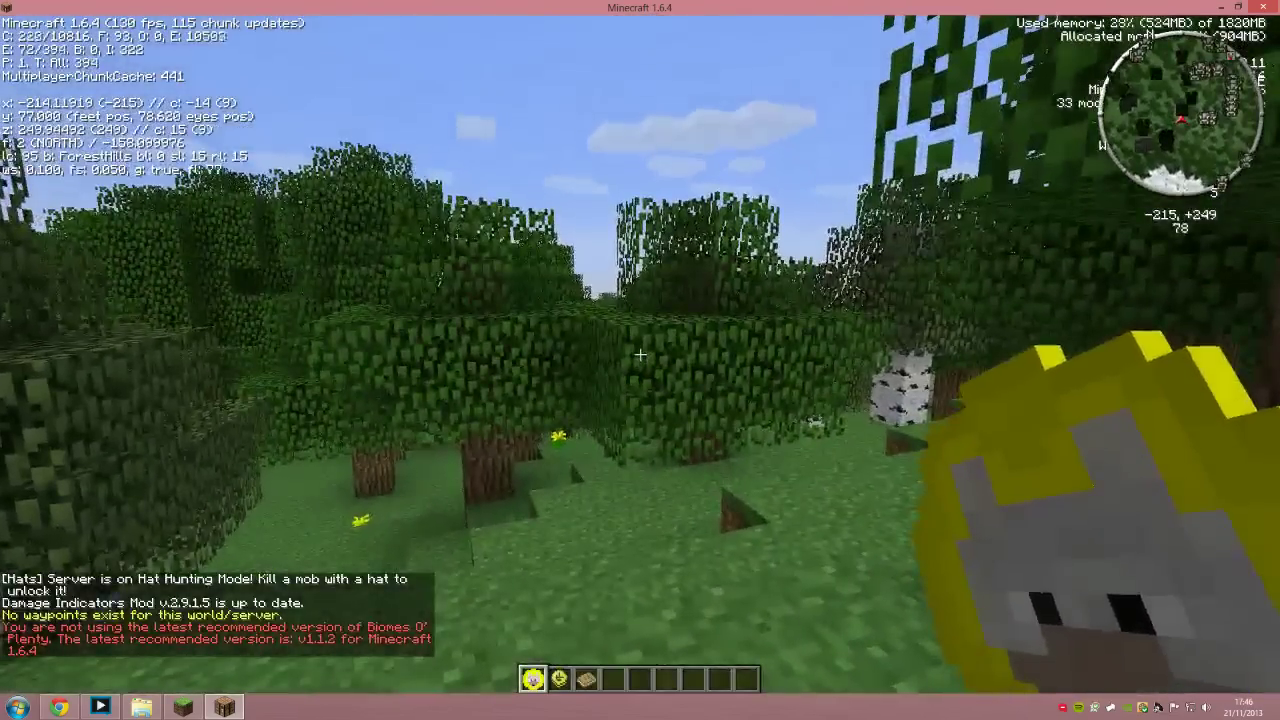
pyautogui.press('w')
pyautogui.press('space')
pyautogui.press('space')
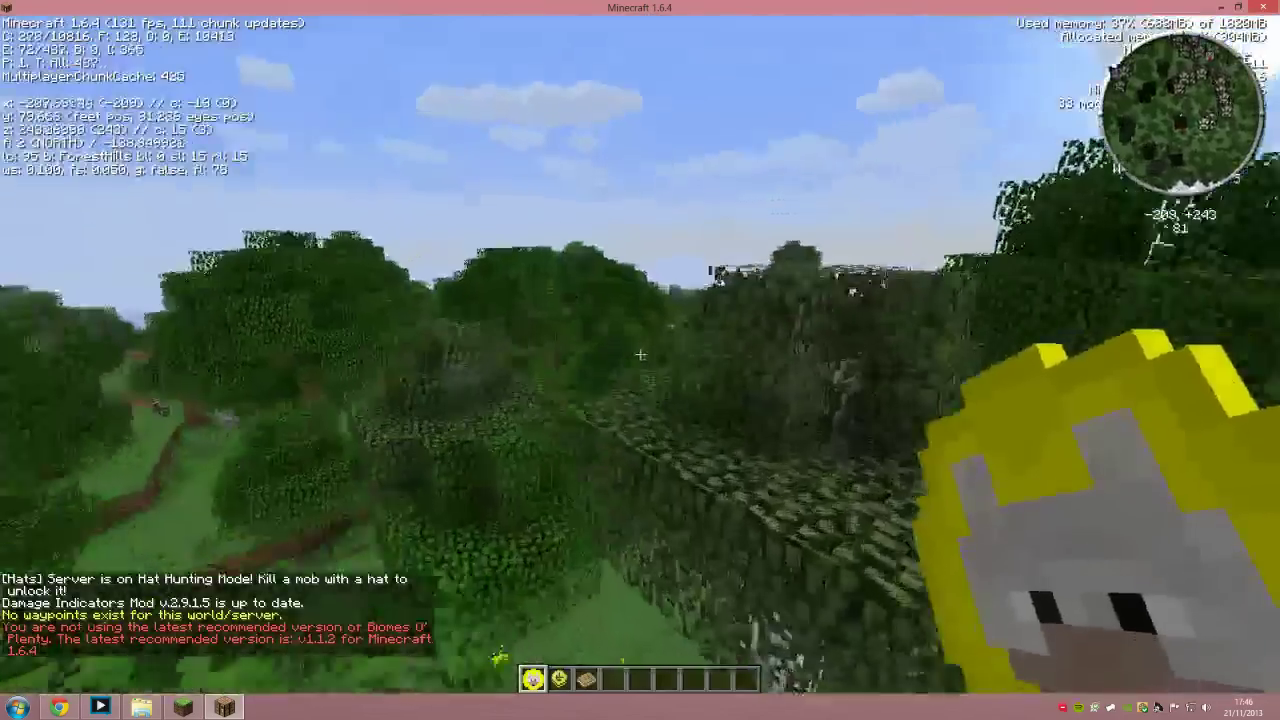
pyautogui.press('w')
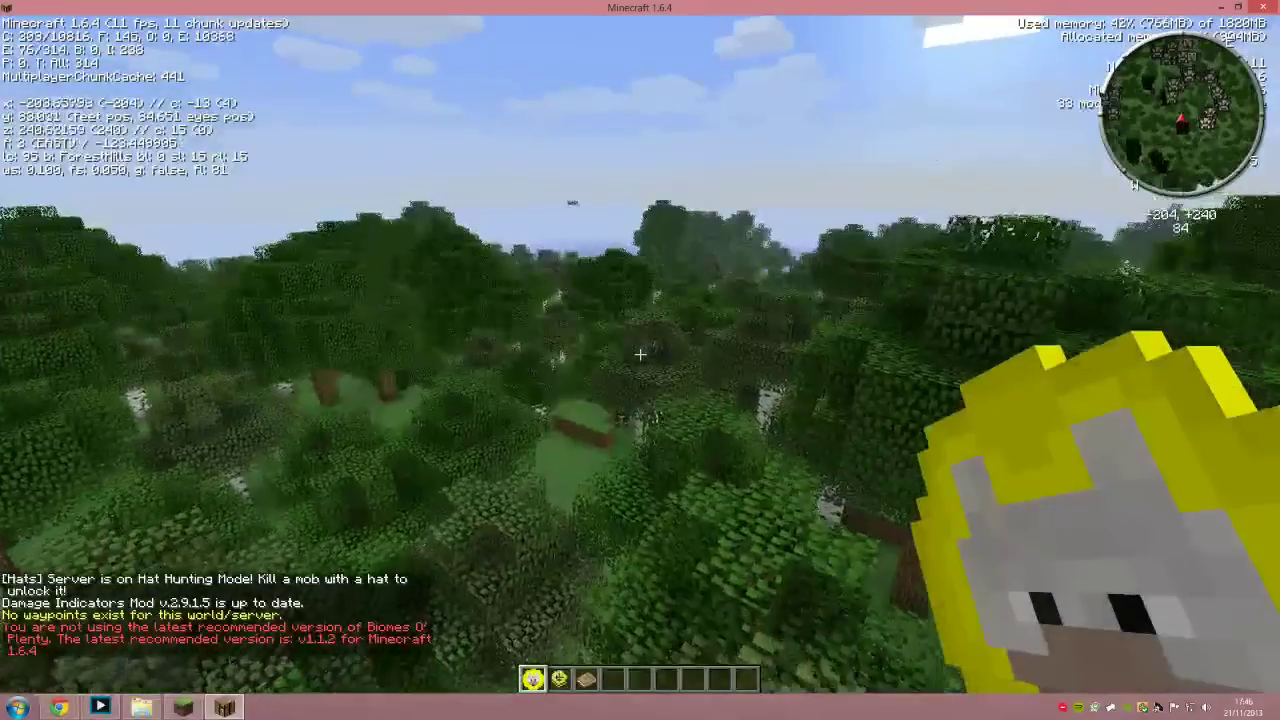
pyautogui.press('w')
pyautogui.press('space')
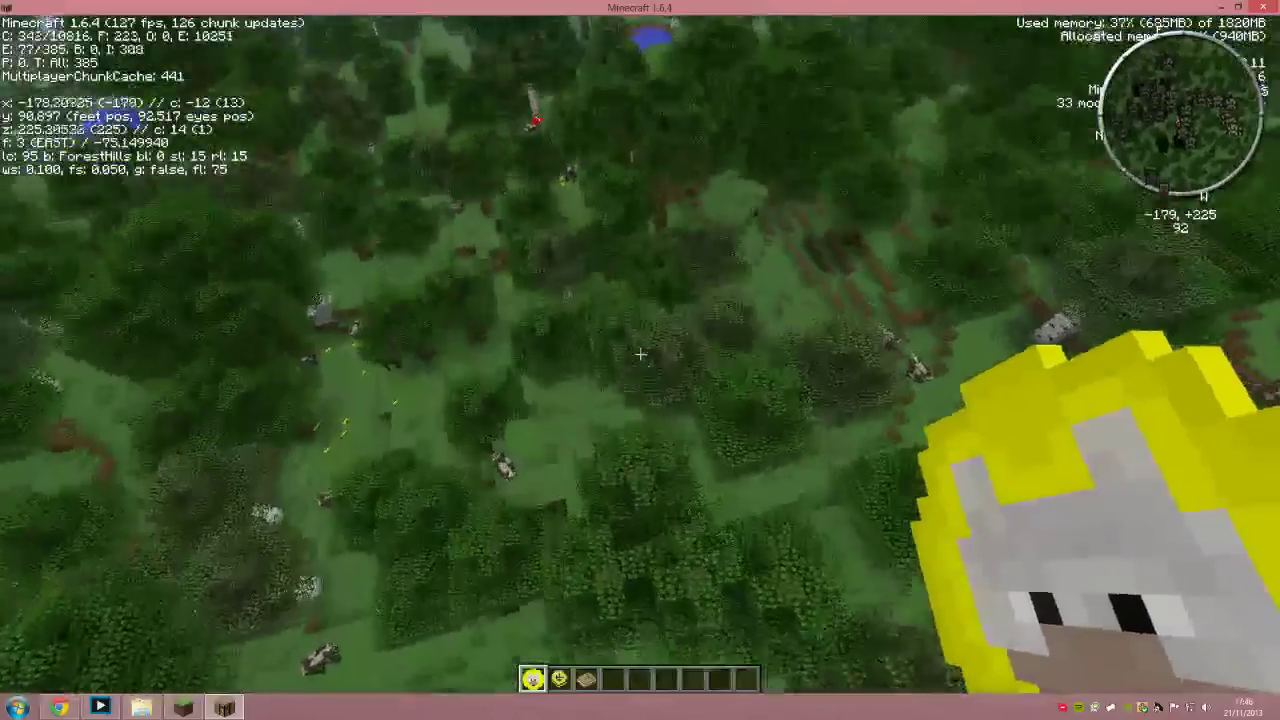
pyautogui.press('w')
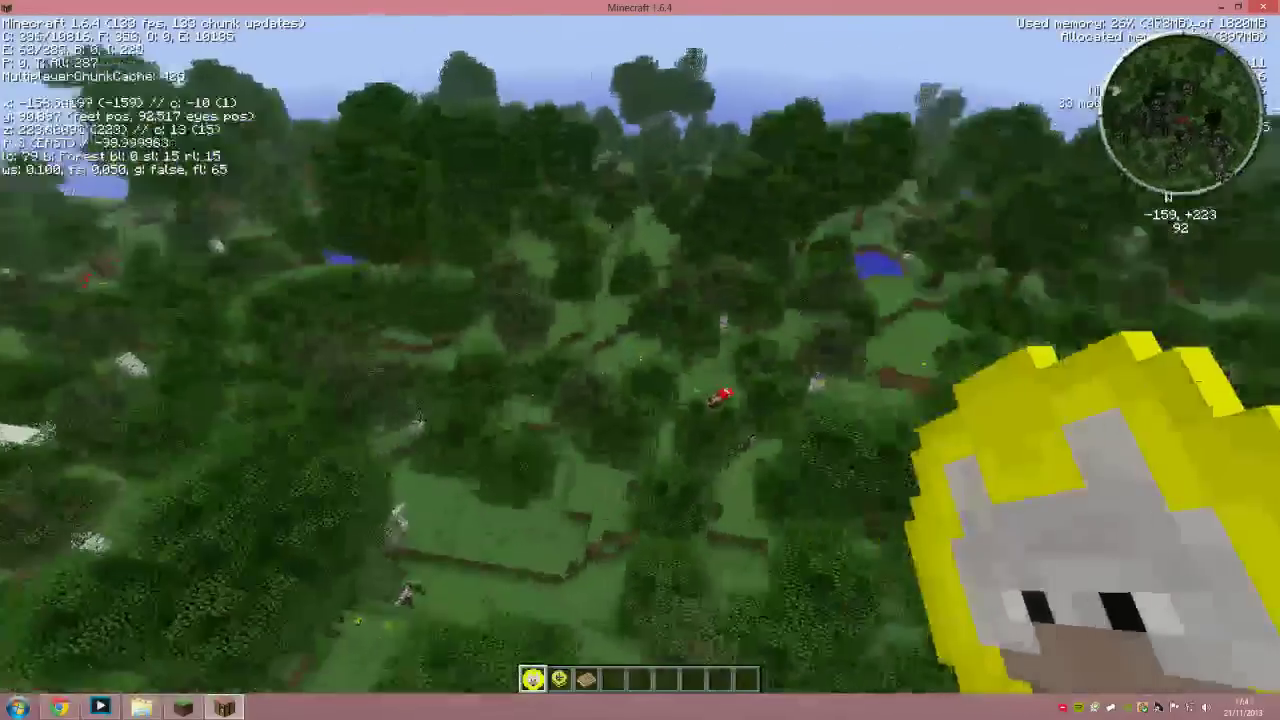
pyautogui.press('w')
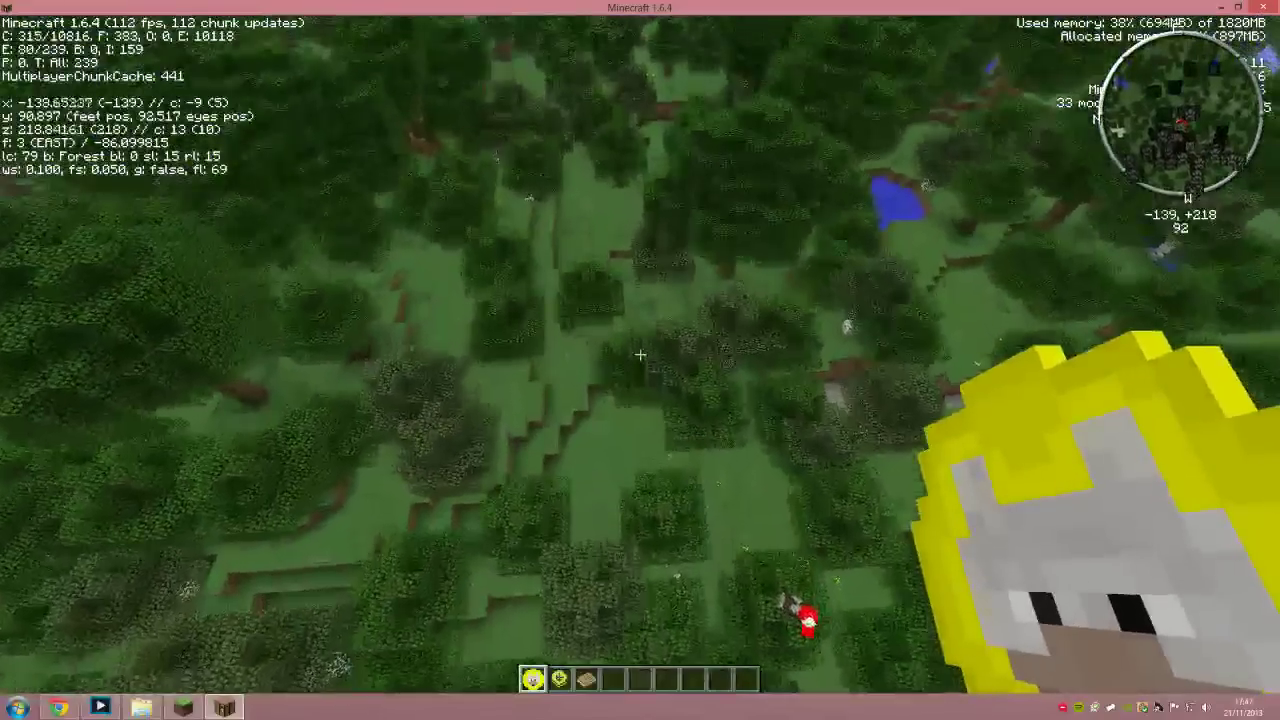
# Step: Switch to the empty fourth hotbar slot and fly on east over the forest toward the coastal grassland
pyautogui.press('2')
pyautogui.press('w')
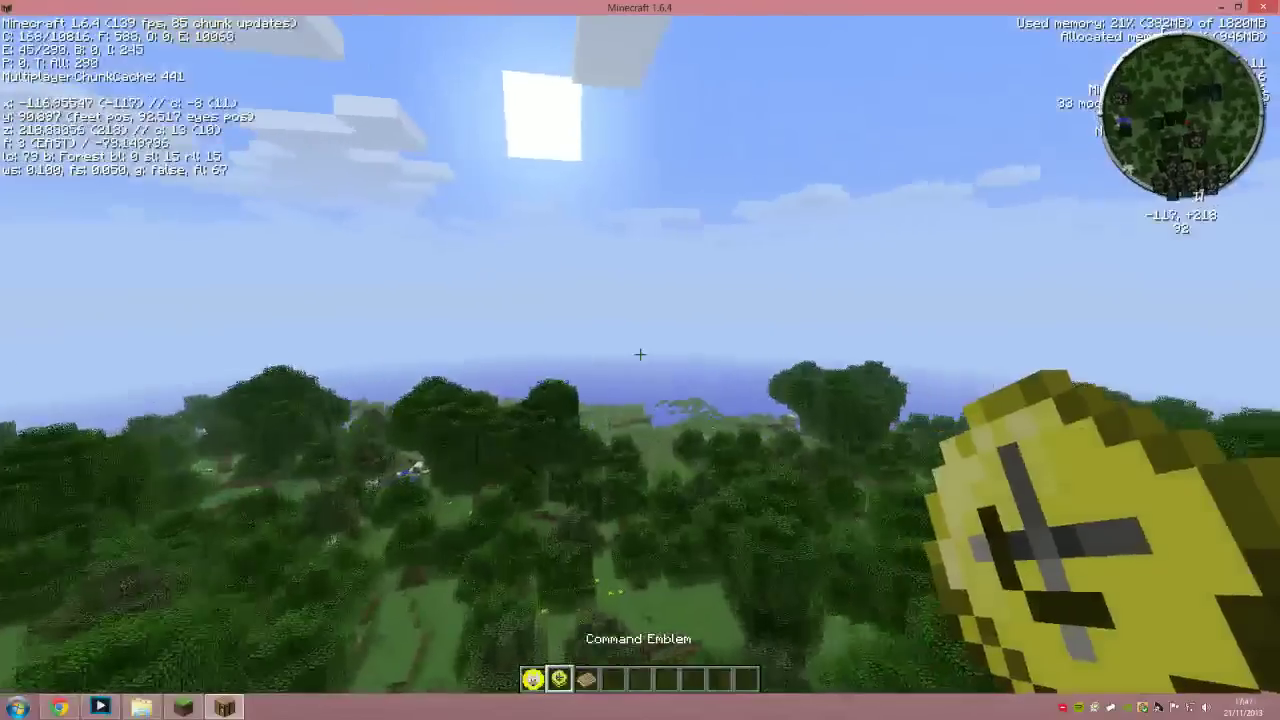
pyautogui.press('3')
pyautogui.press('4')
pyautogui.press('w')
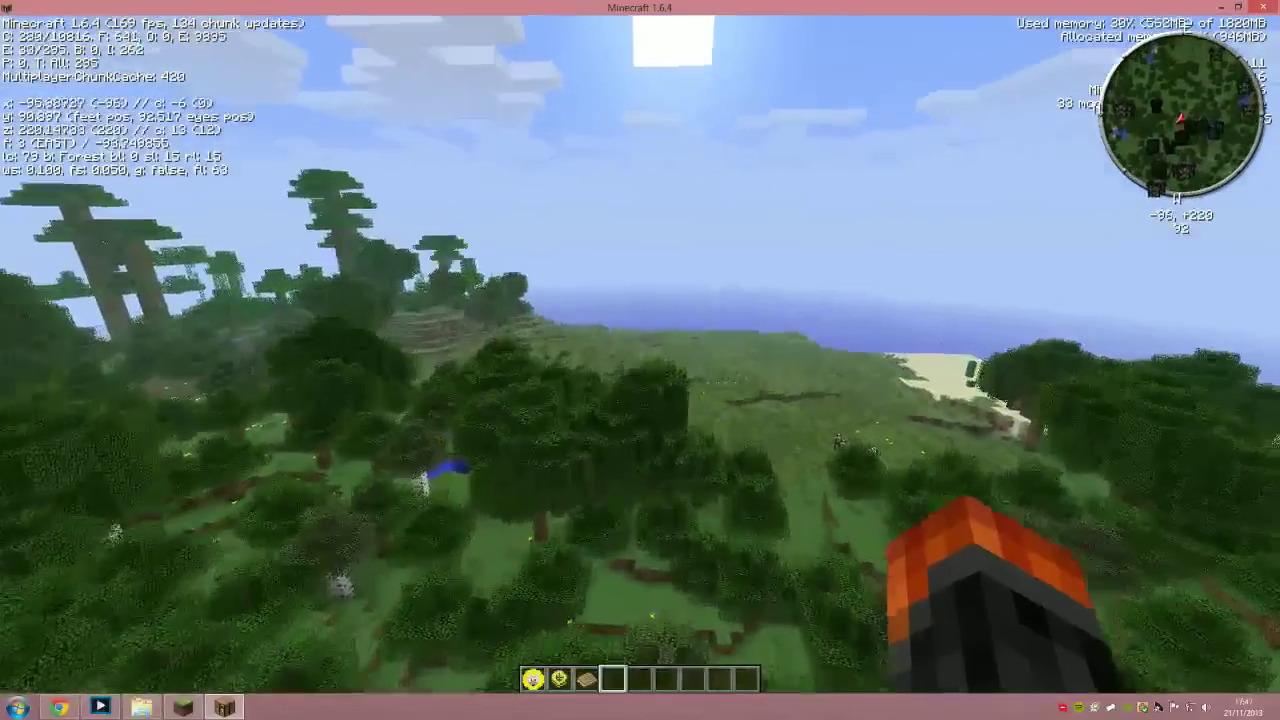
pyautogui.press('w')
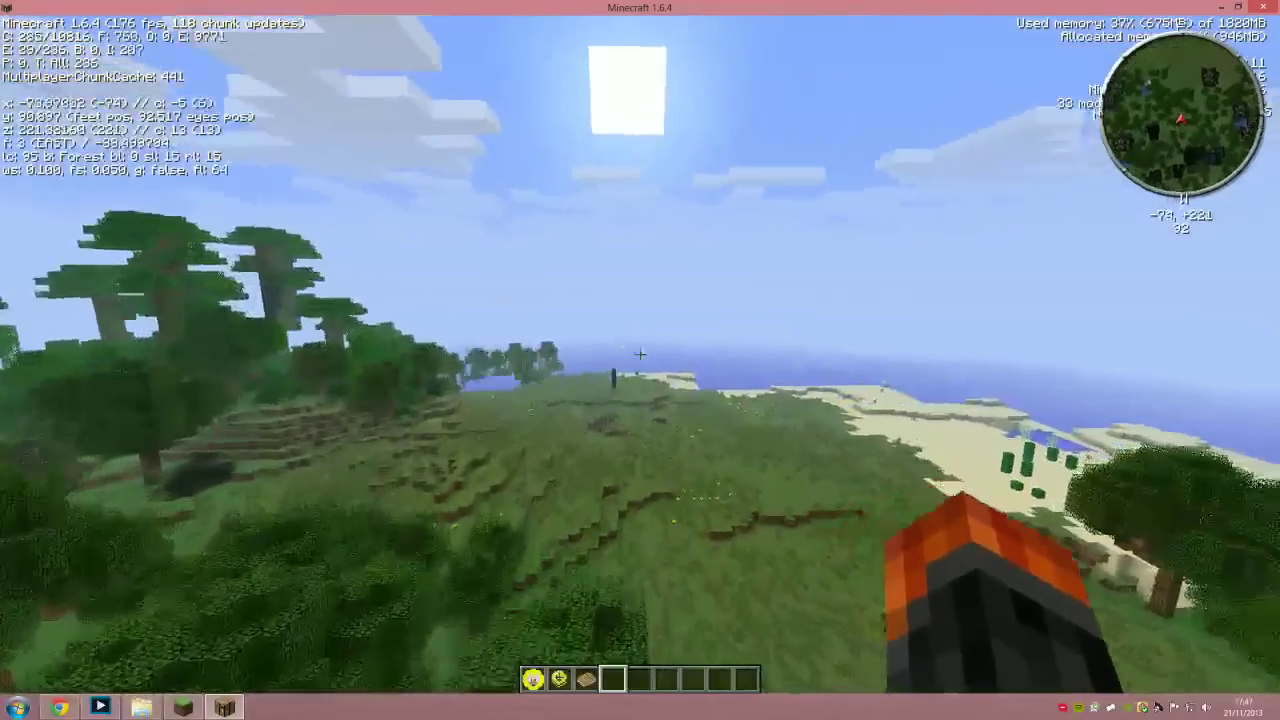
pyautogui.press('w')
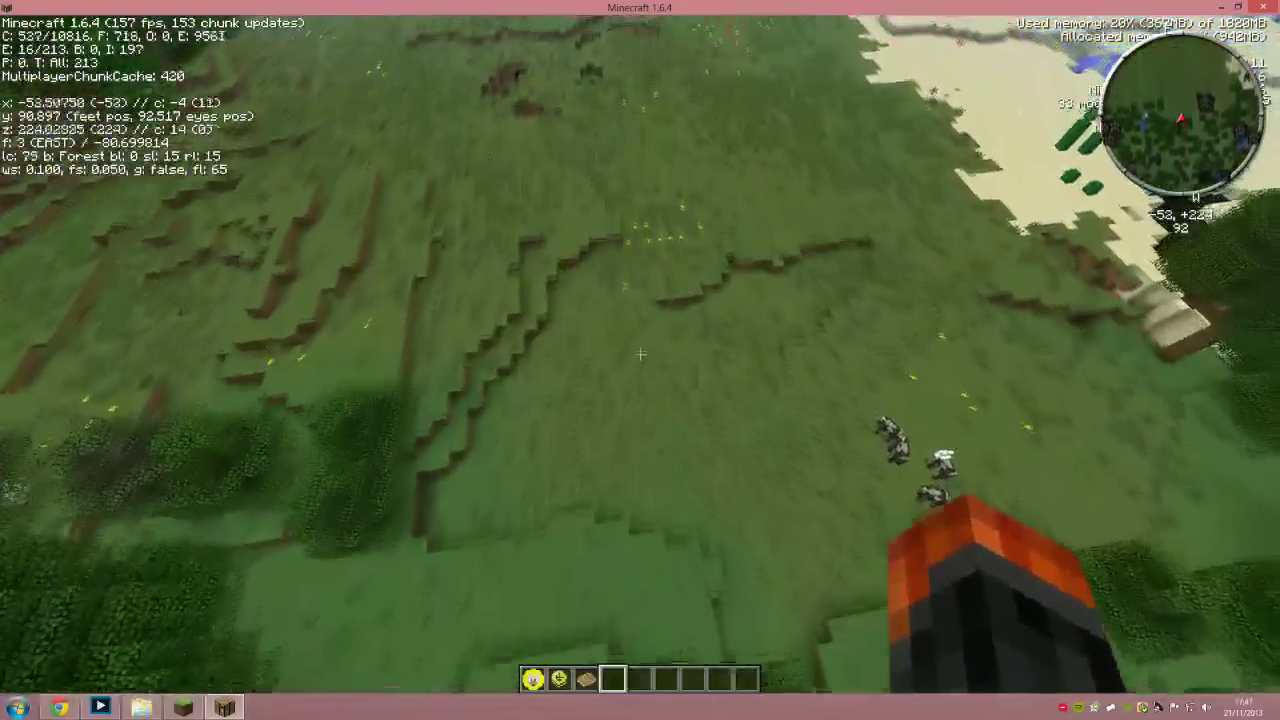
# Step: Turn southwest from the grassland and fly along the border between the desert and the forest, watching memory usage and frame rate
pyautogui.press('w')
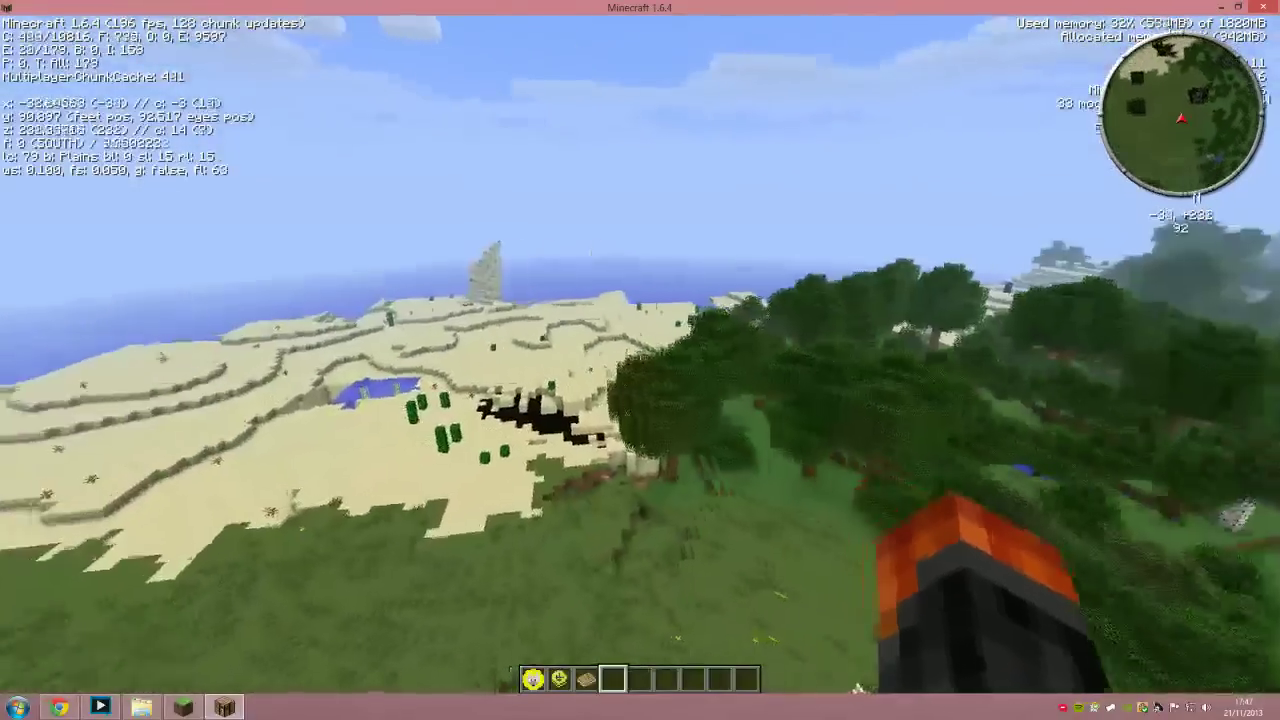
pyautogui.press('w')
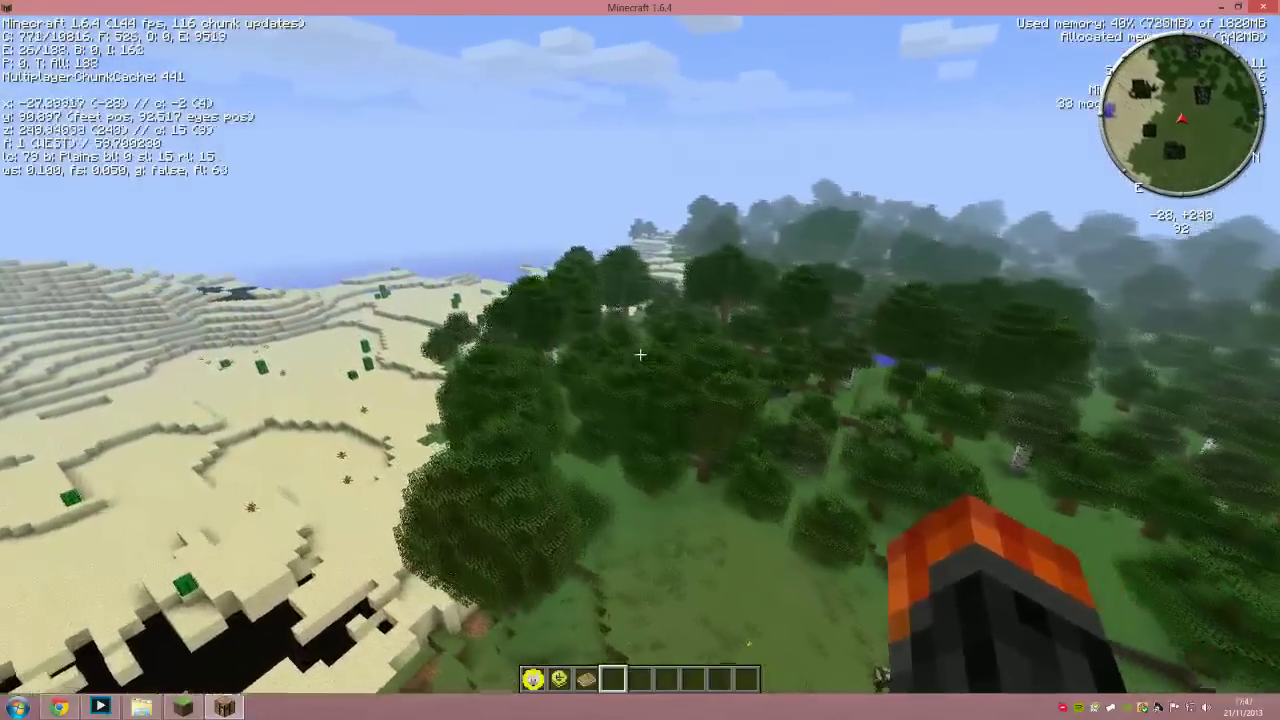
pyautogui.press('w')
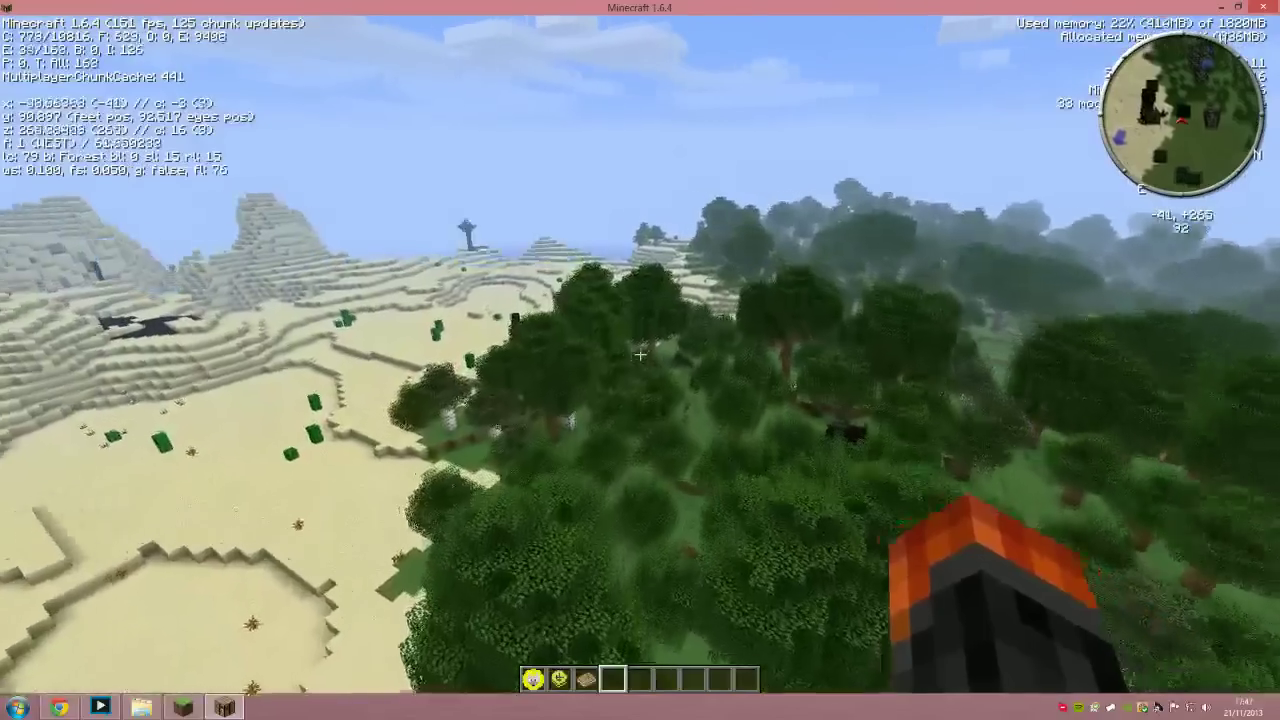
pyautogui.press('w')
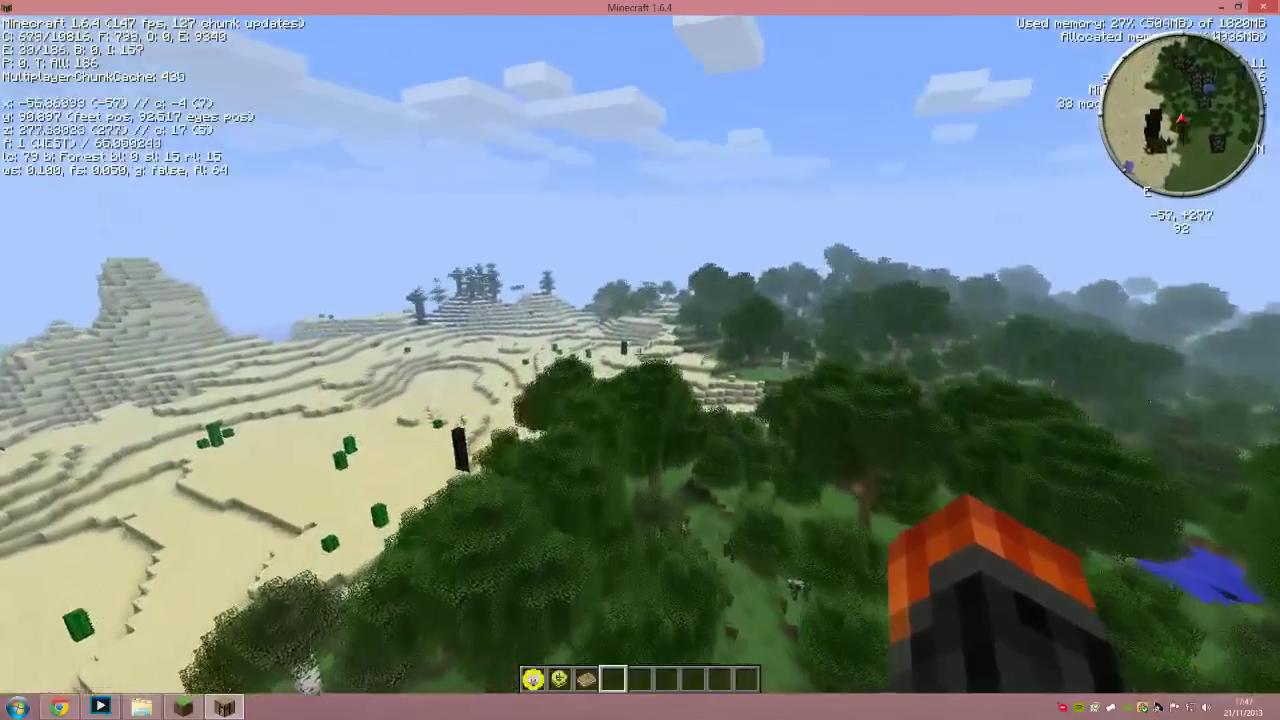
pyautogui.press('w')
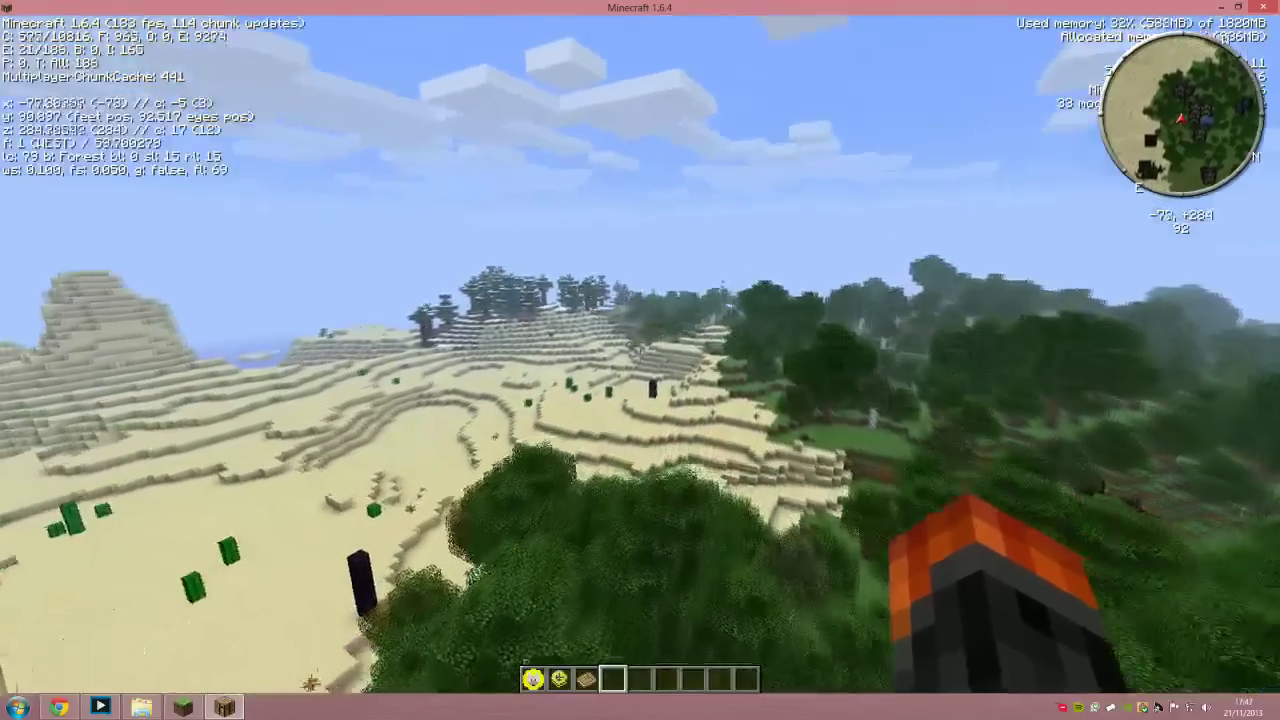
pyautogui.press('w')
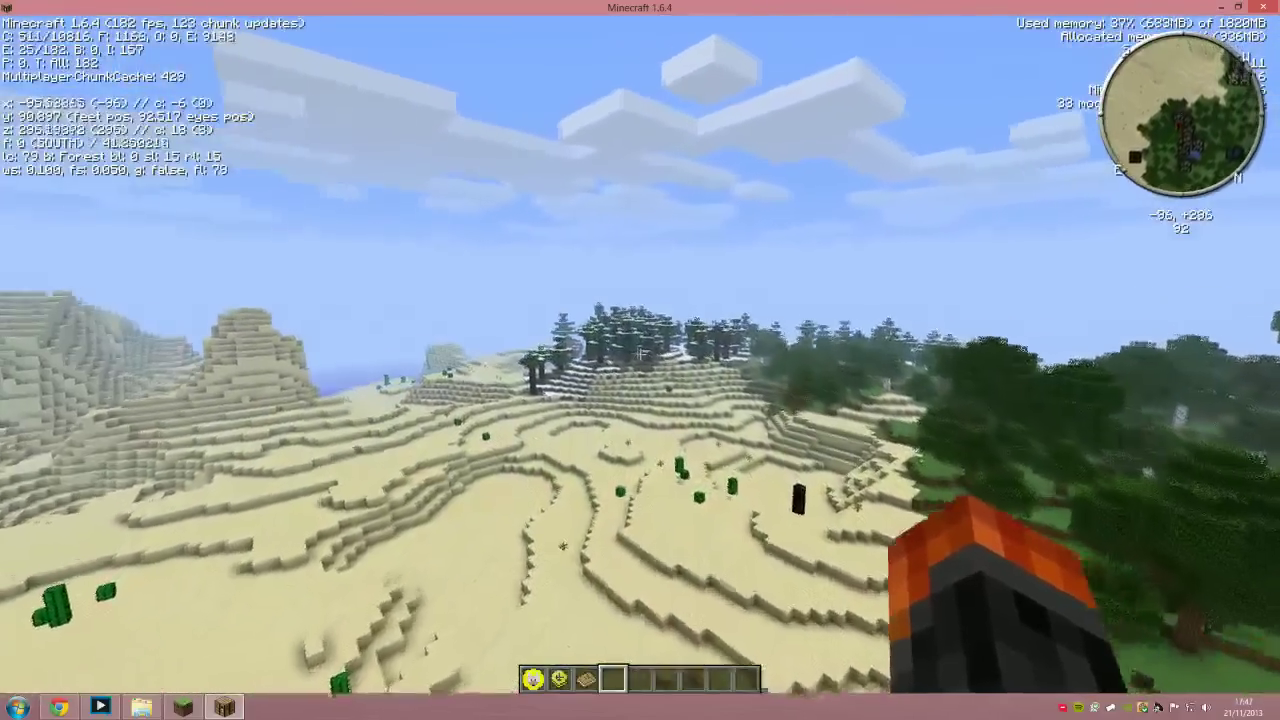
# Step: Fly on southwest across the desert hills and over the snowy taiga forest to check performance while new chunks load
pyautogui.press('w')
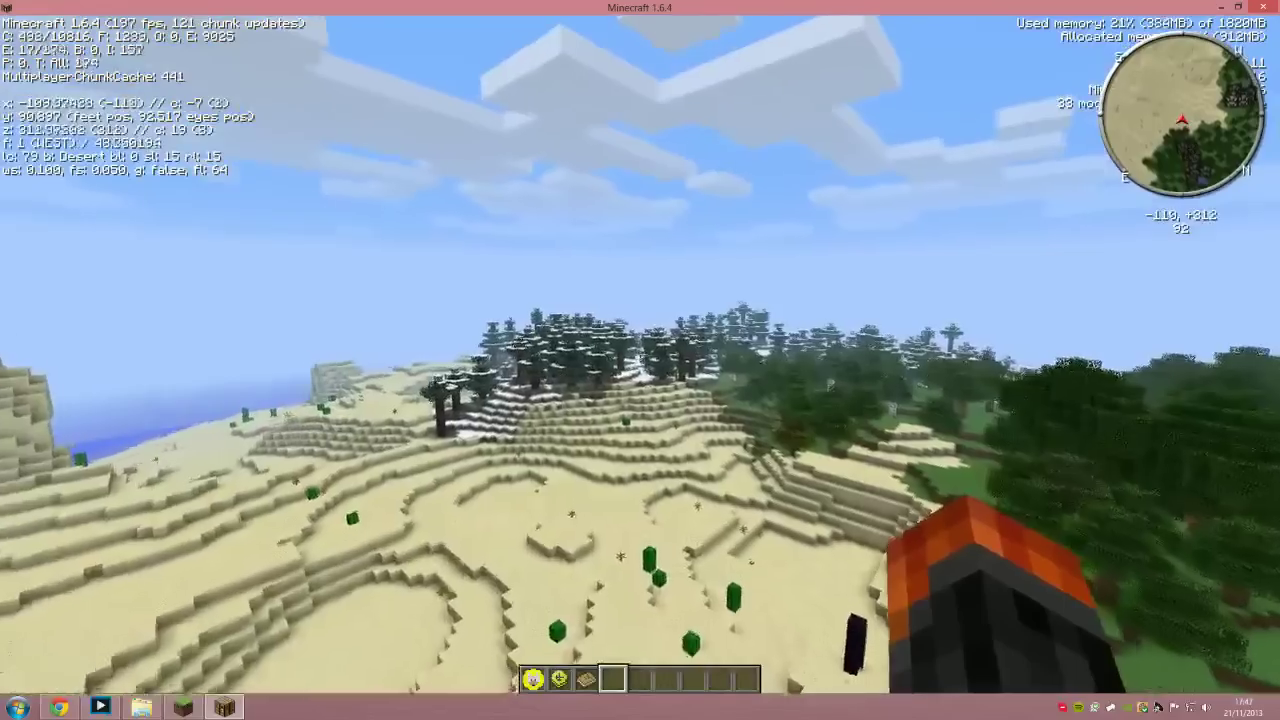
pyautogui.press('w')
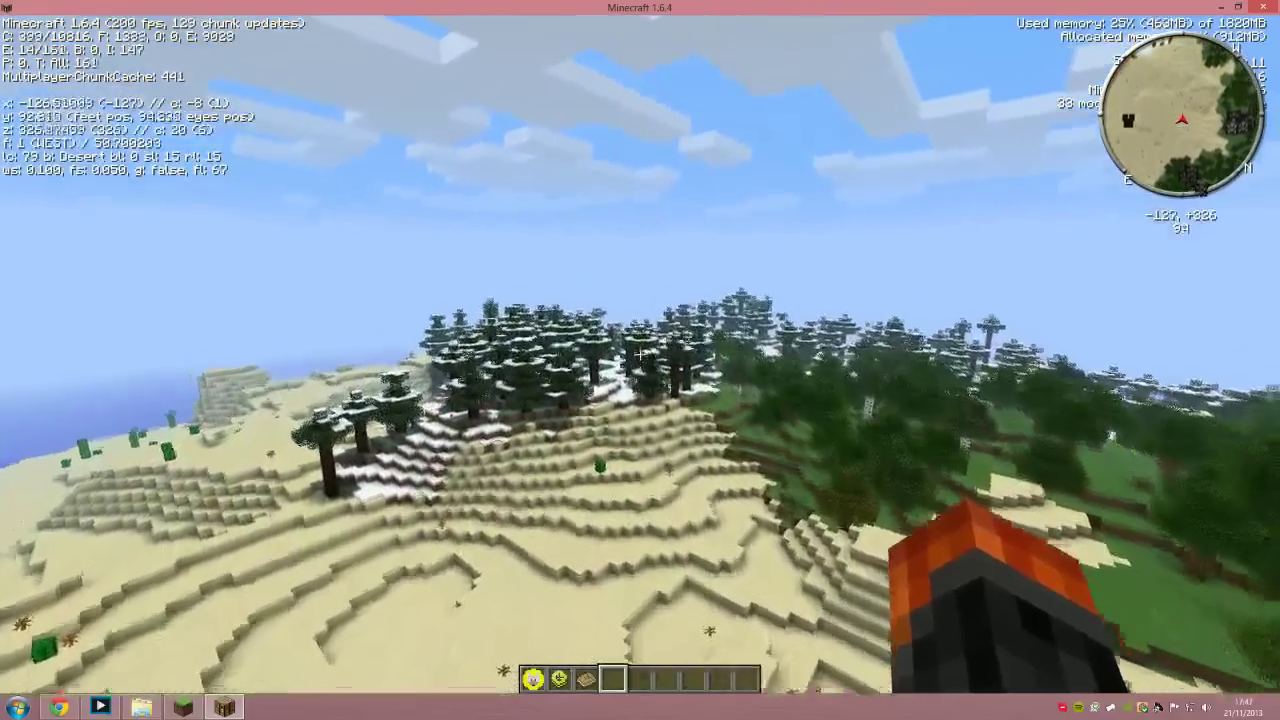
pyautogui.press('w')
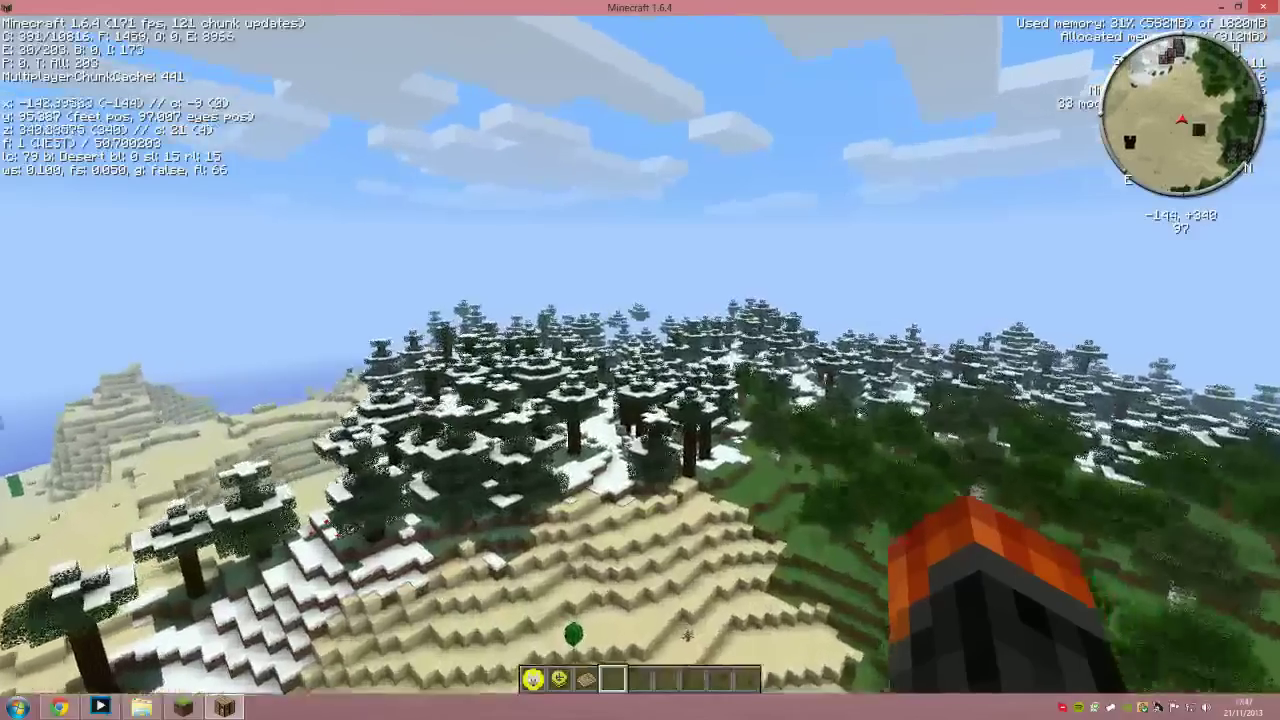
pyautogui.press('w')
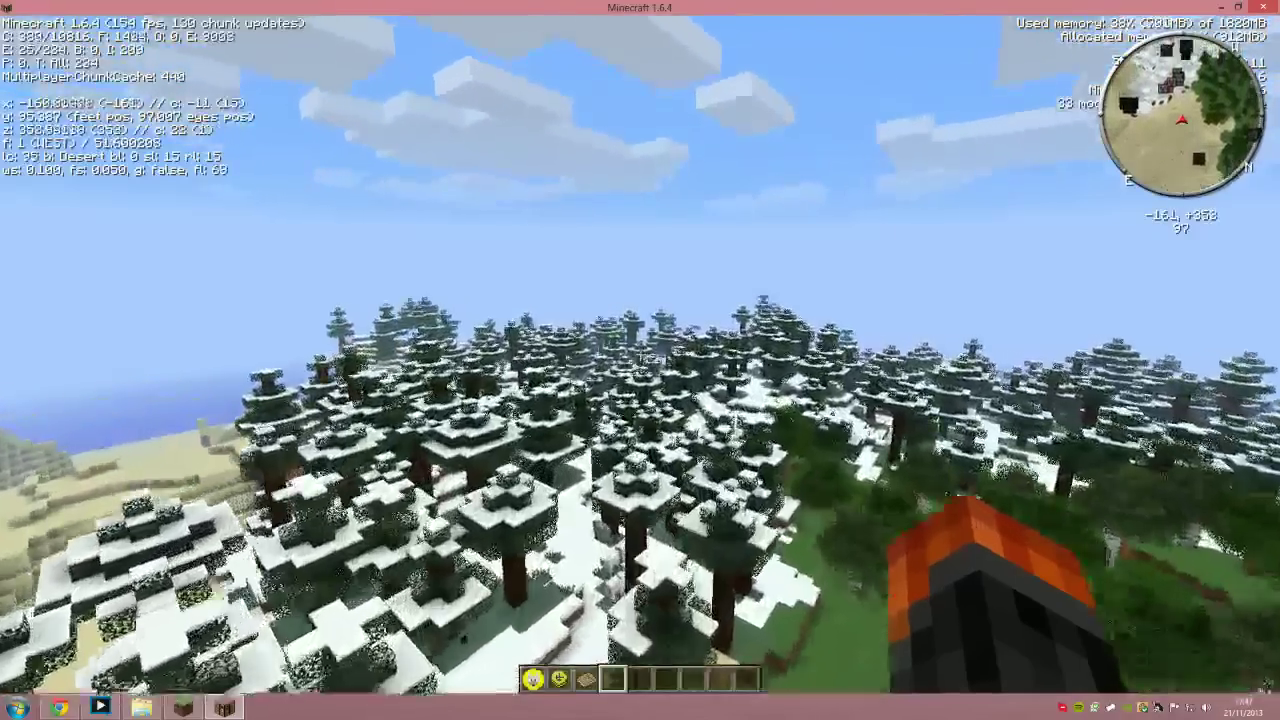
pyautogui.press('w')
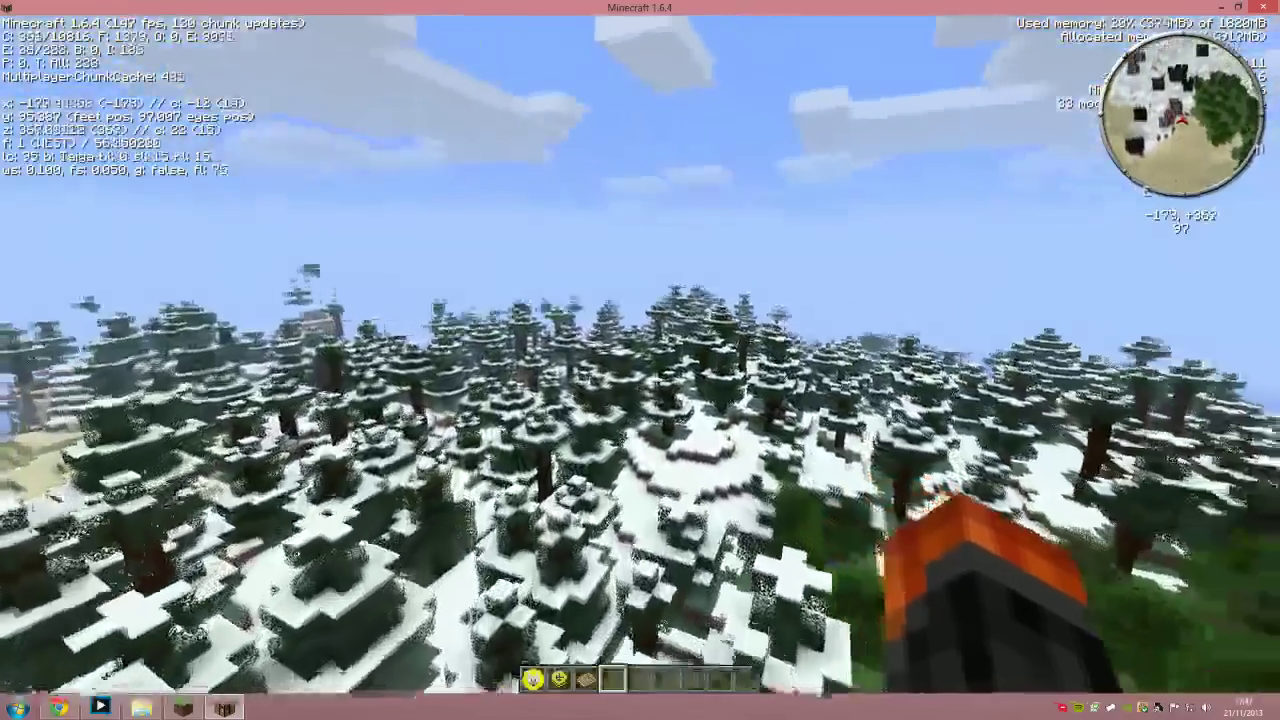
pyautogui.press('w')
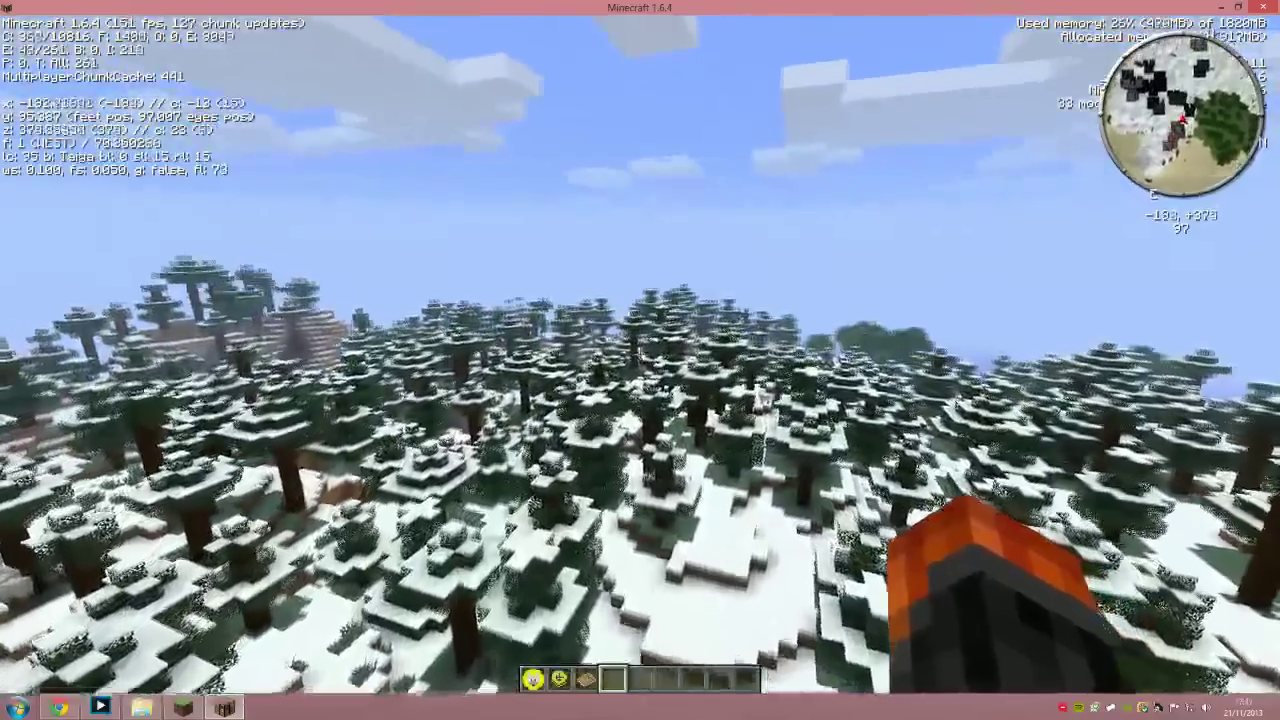